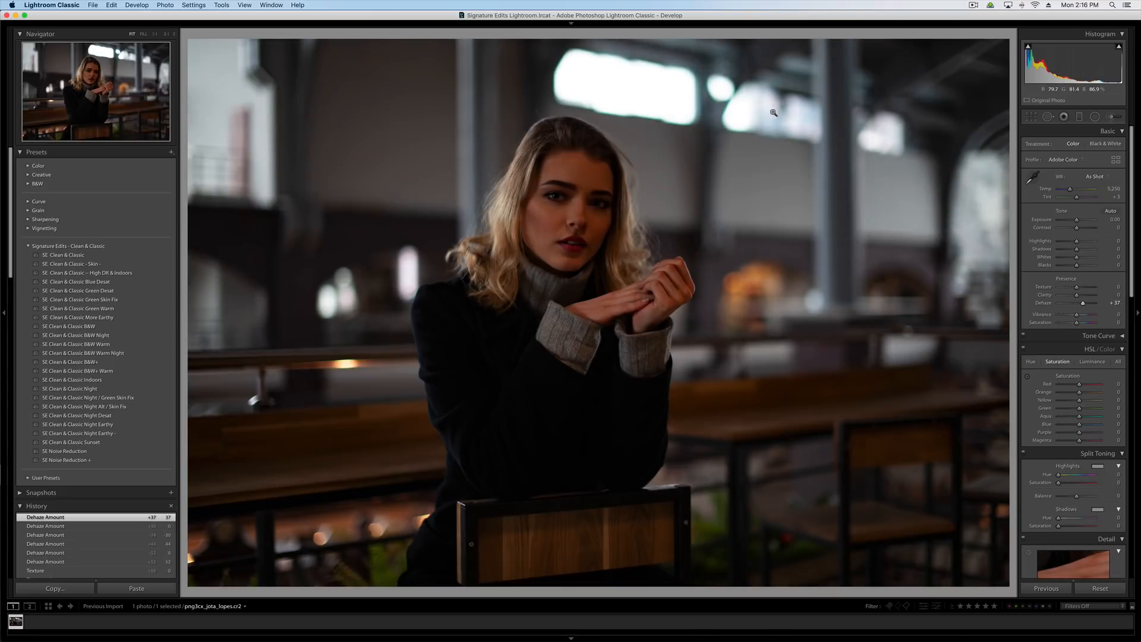
# Reset the portrait's Dehaze to 0 and raise its Exposure to +0.99
pyautogui.doubleClick(1083, 304)
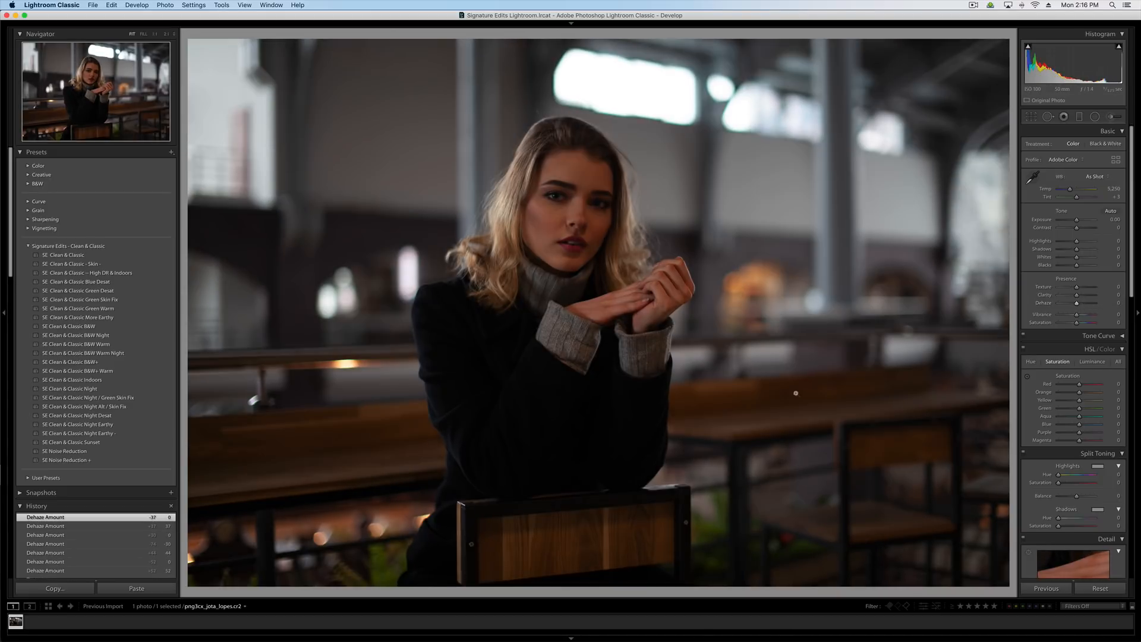
pyautogui.click(600, 189)
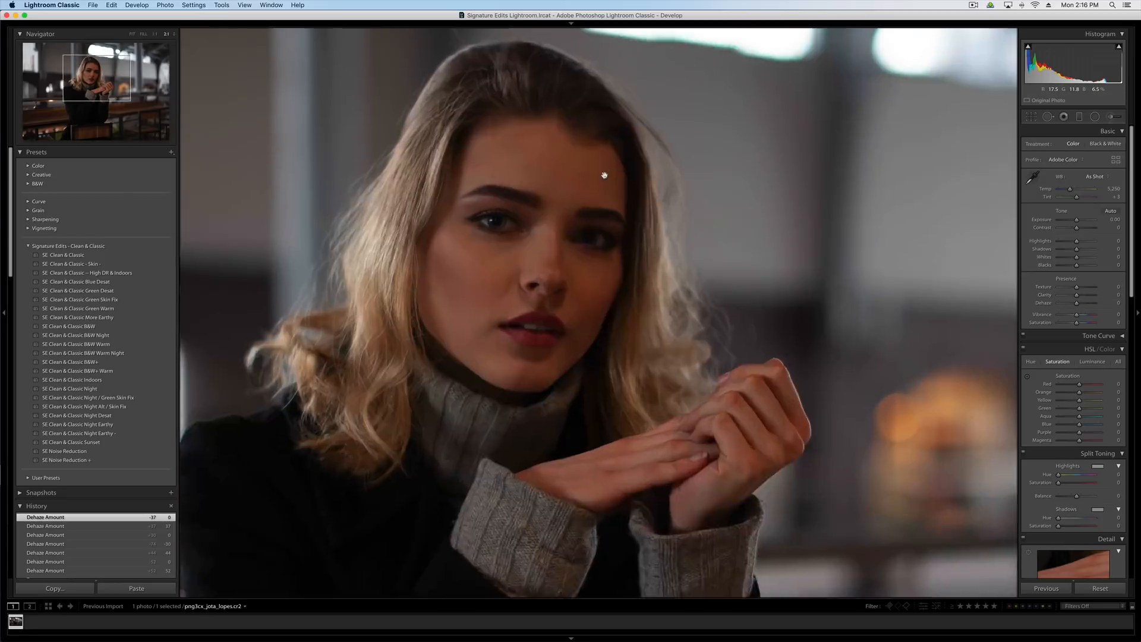
pyautogui.moveTo(578, 359); pyautogui.dragTo(589, 311)
pyautogui.press('=')
pyautogui.press('=')
pyautogui.press('=')
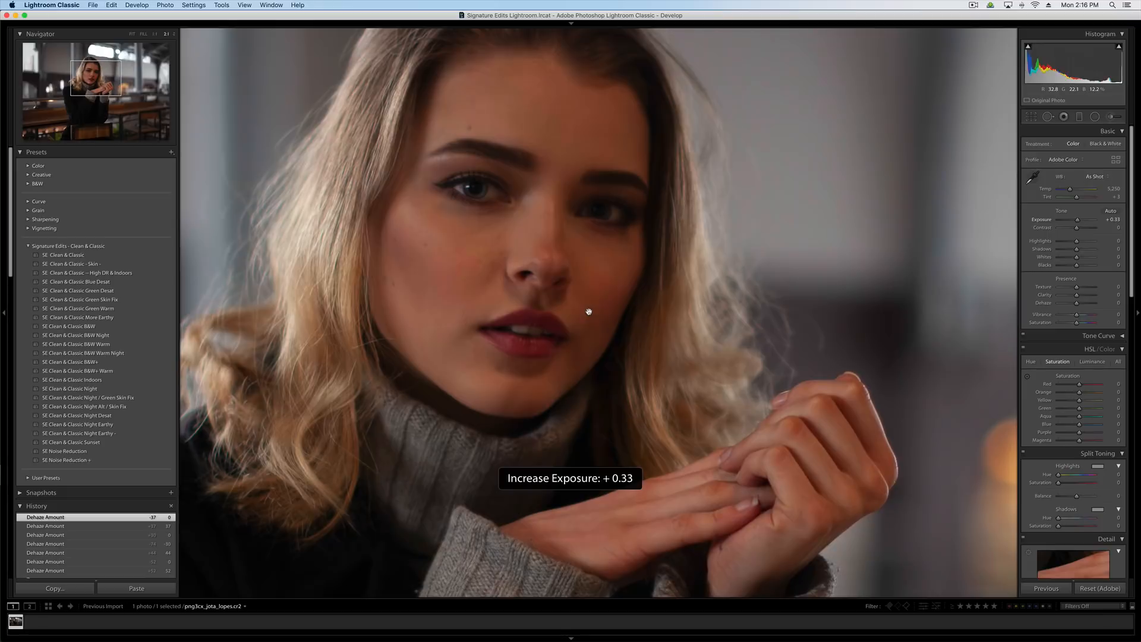
# Apply the SE Clean & Classic – High DR & Indoors preset and lower the Exposure to +0.69
pyautogui.click(89, 274)
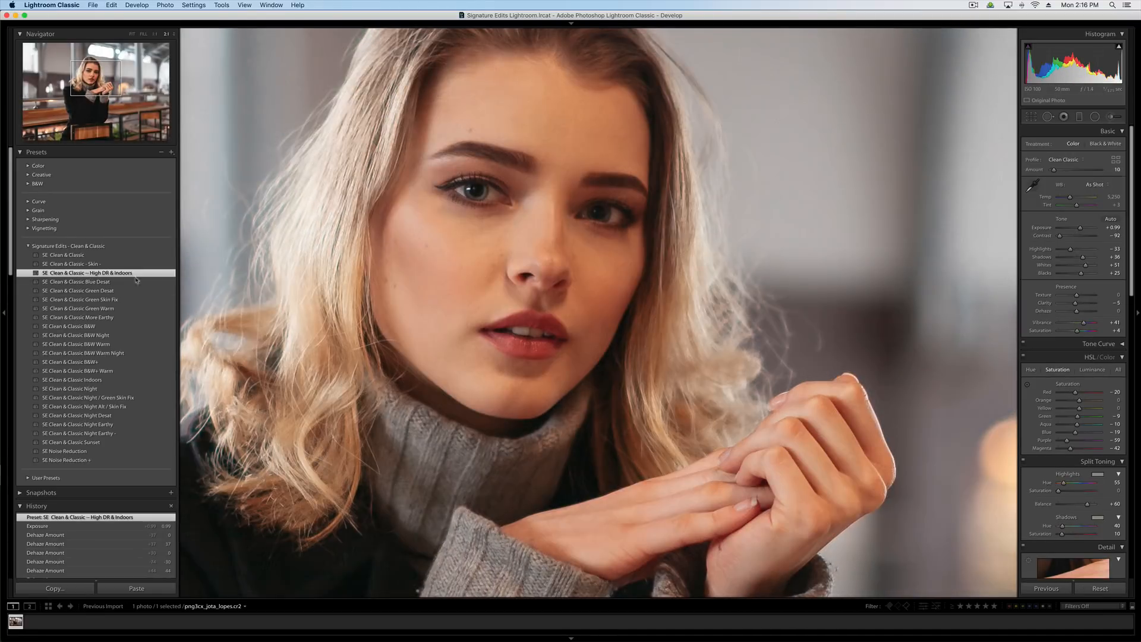
pyautogui.press('-')
pyautogui.click(466, 252)
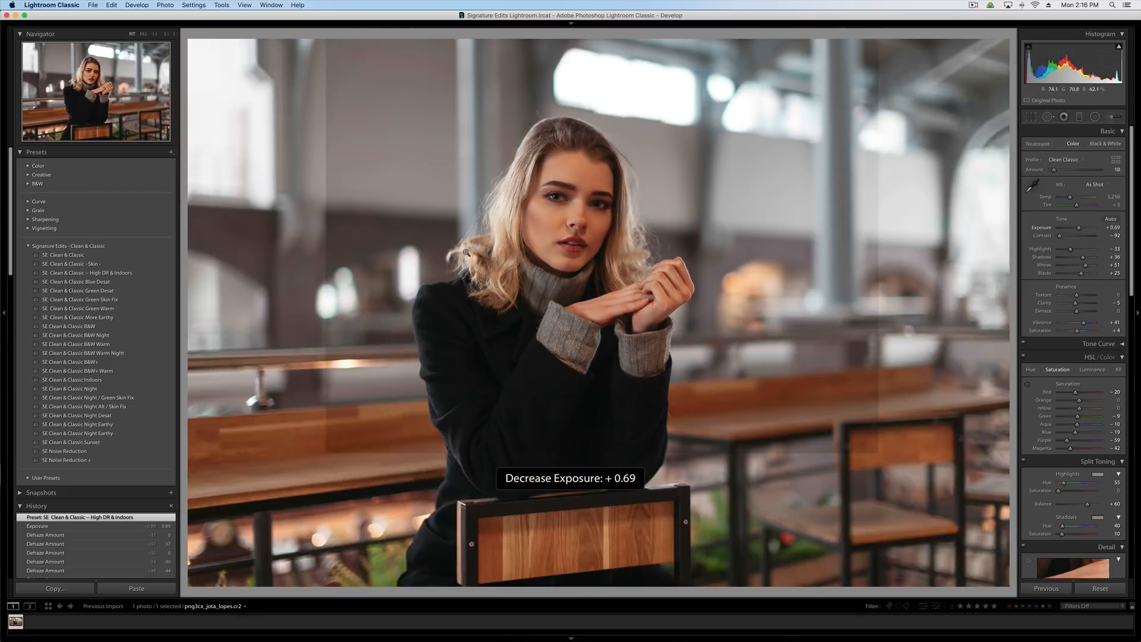
# Try Clarity at +100 on the whole portrait, checking the sweater and hands up close and the full image
pyautogui.click(475, 251)
pyautogui.moveTo(854, 166); pyautogui.dragTo(434, 113)
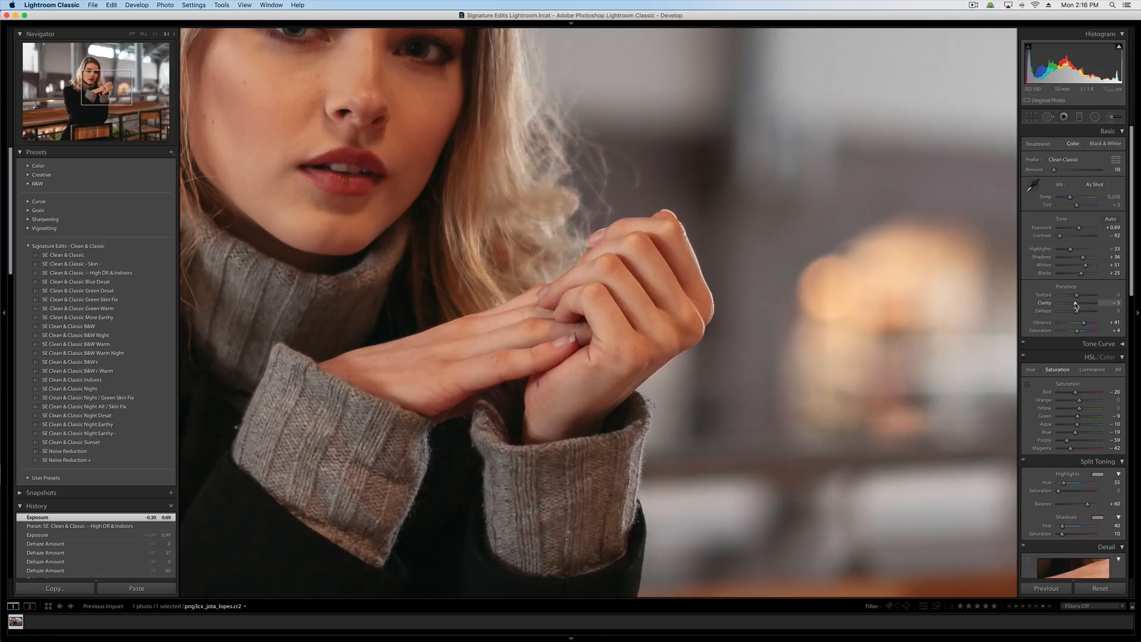
pyautogui.moveTo(1076, 306); pyautogui.dragTo(1112, 302)
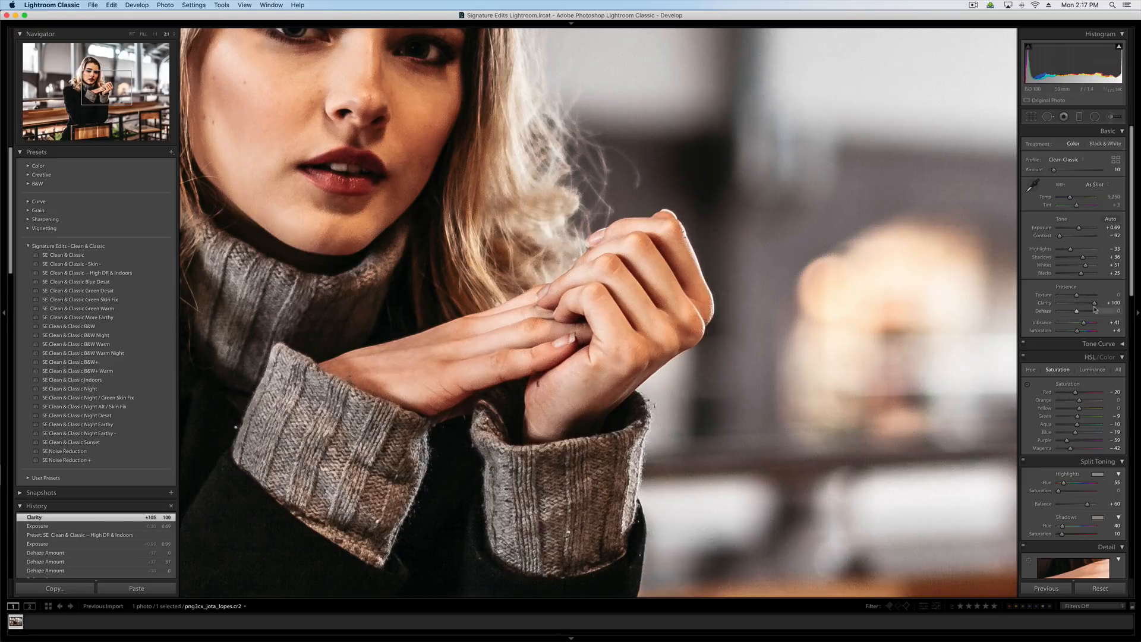
pyautogui.moveTo(1093, 305)
pyautogui.mouseDown()
pyautogui.moveTo(1078, 306)
pyautogui.moveTo(1113, 306)
pyautogui.mouseUp()
pyautogui.click(818, 312)
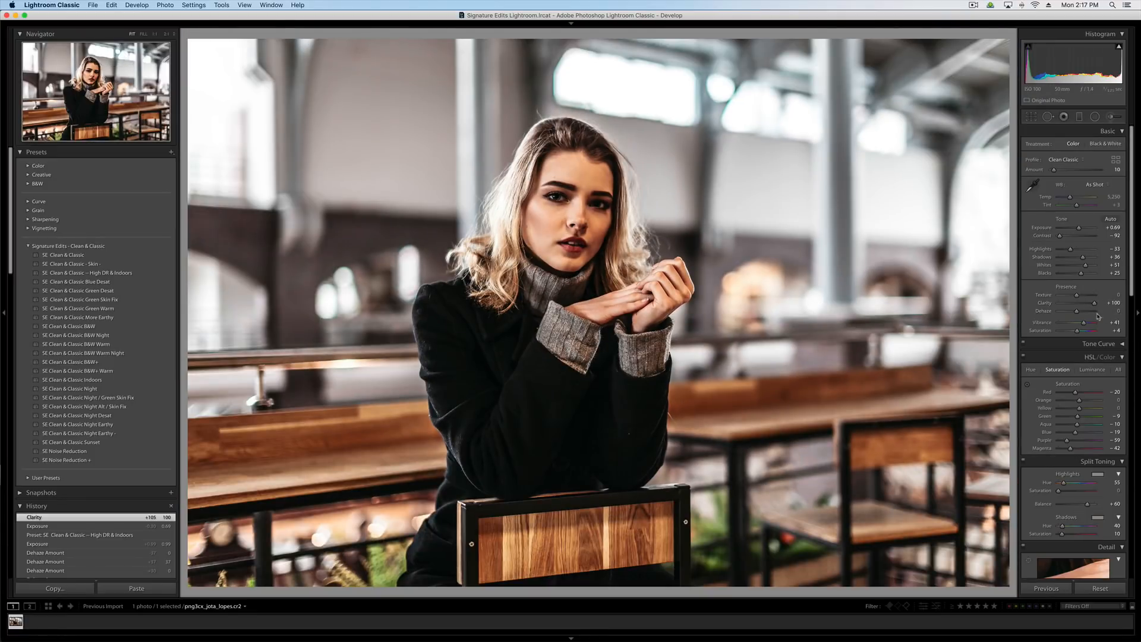
# Return the portrait's Clarity to 0 and try Texture at +100
pyautogui.moveTo(1094, 302); pyautogui.dragTo(1077, 298)
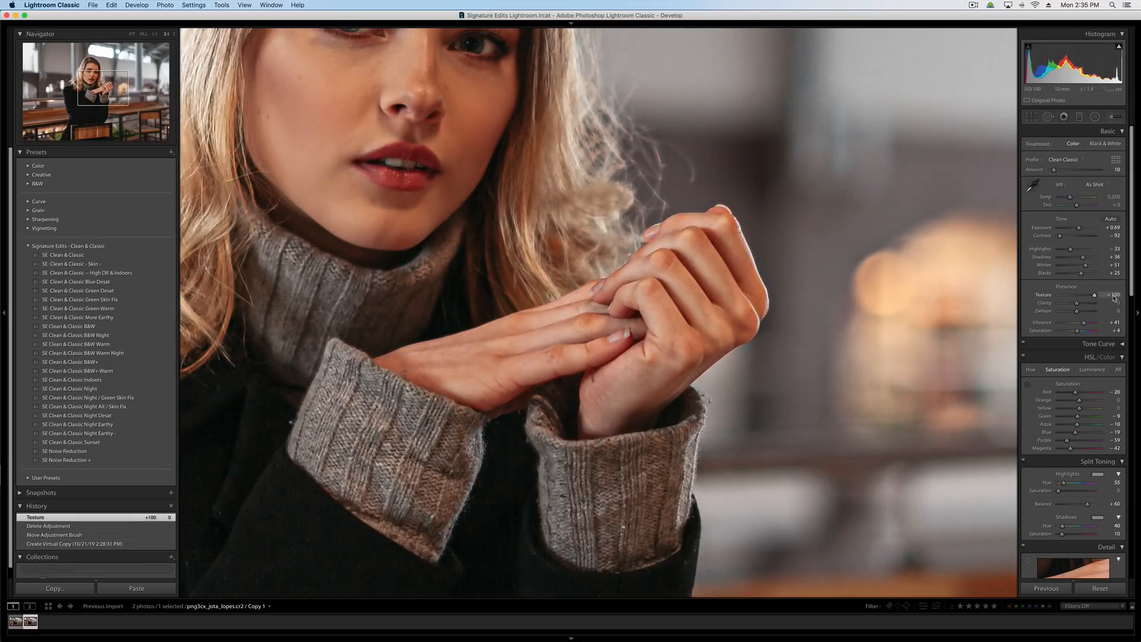
pyautogui.moveTo(1113, 297); pyautogui.dragTo(1113, 295)
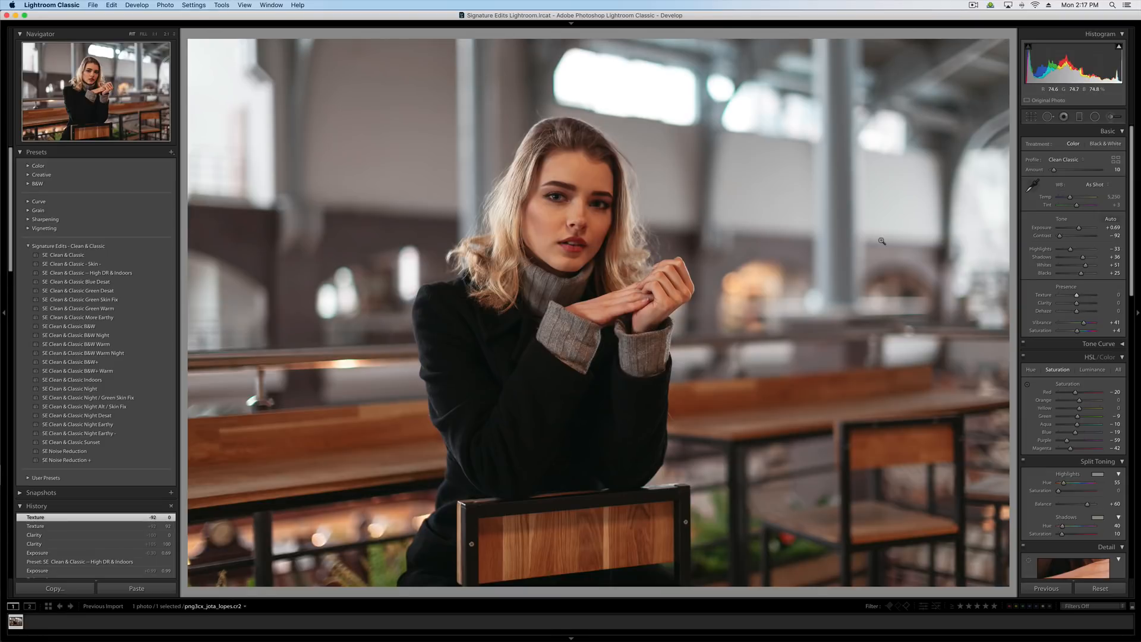
# Paint an adjustment brush stroke of size 8.0 over the woman's shadow-side eye and set its Texture to 100
pyautogui.click(514, 208)
pyautogui.moveTo(621, 187); pyautogui.dragTo(603, 276)
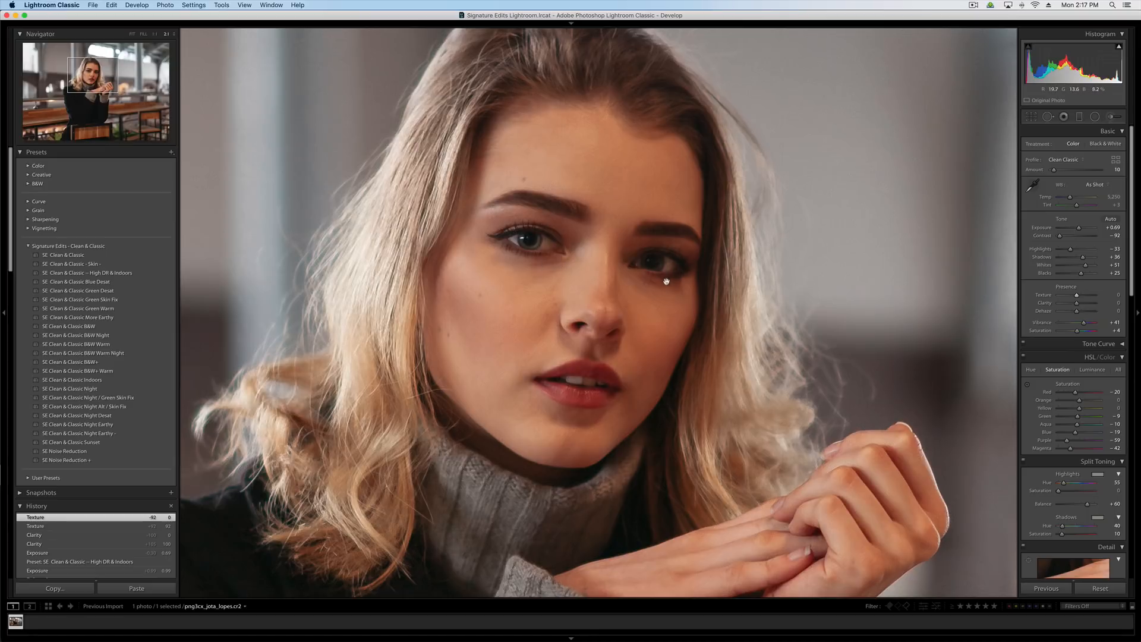
pyautogui.click(1110, 117)
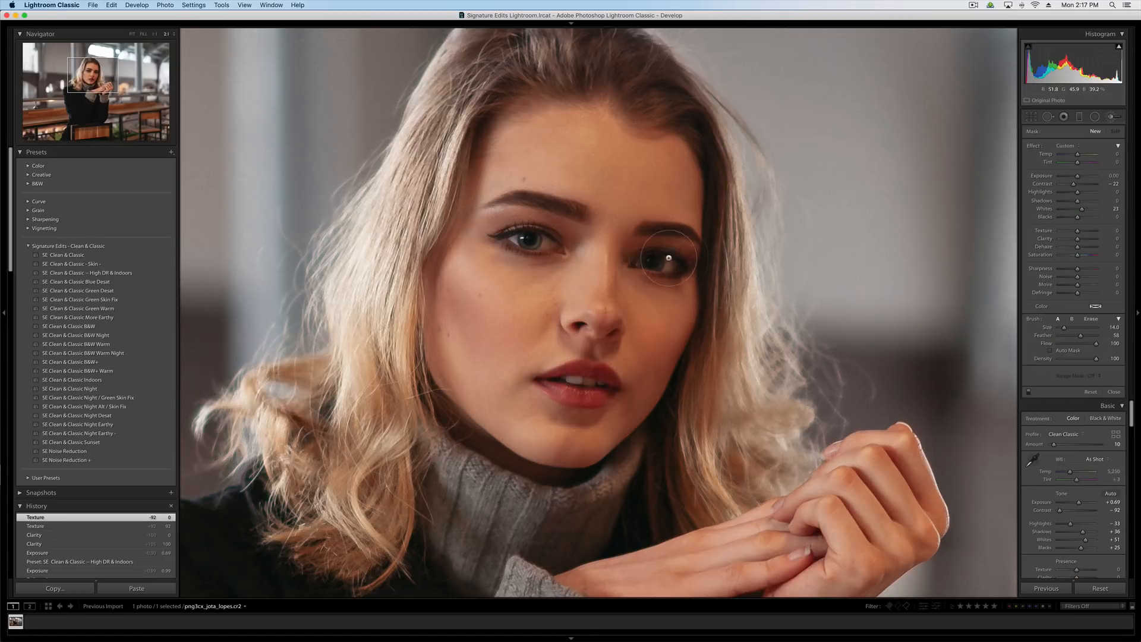
pyautogui.scroll(-2, 661, 256)
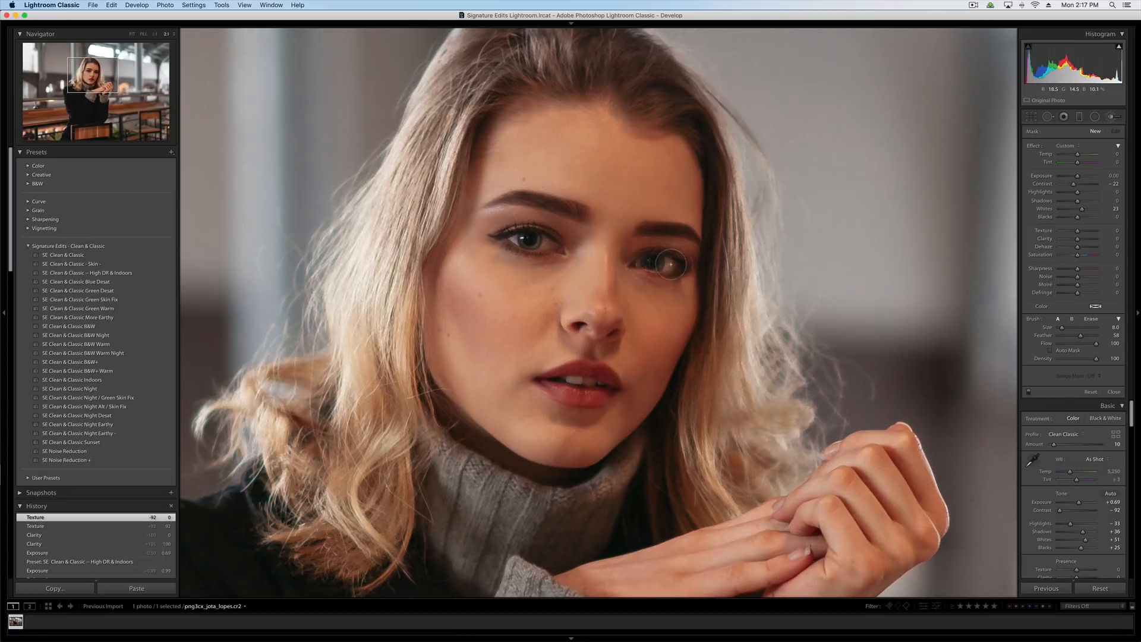
pyautogui.moveTo(640, 259); pyautogui.dragTo(680, 265)
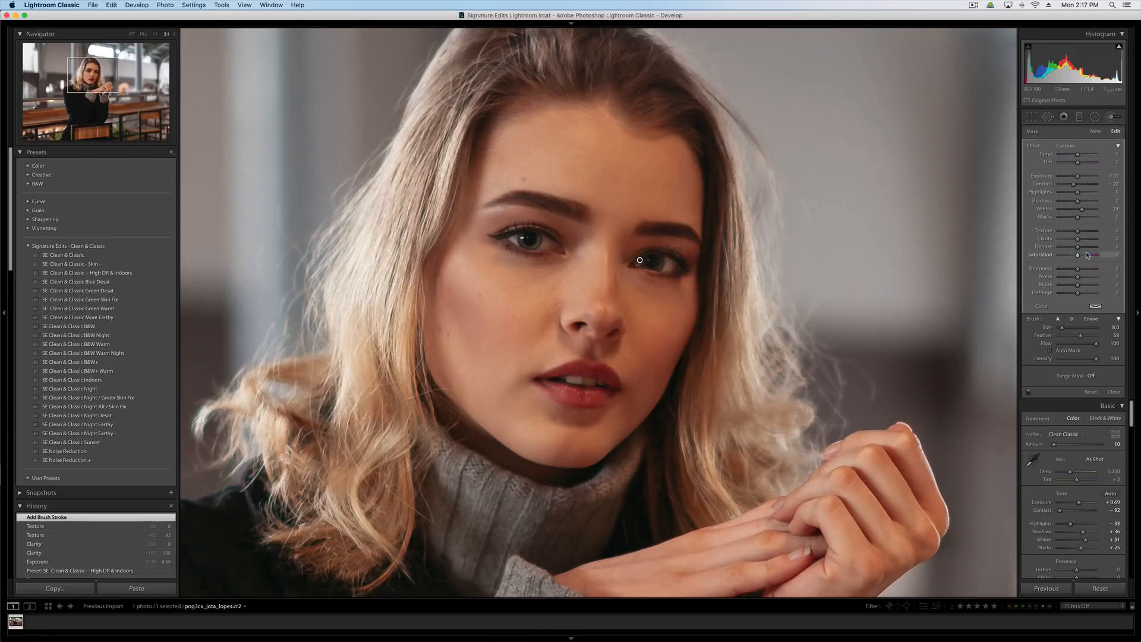
pyautogui.moveTo(1077, 234); pyautogui.dragTo(1091, 233)
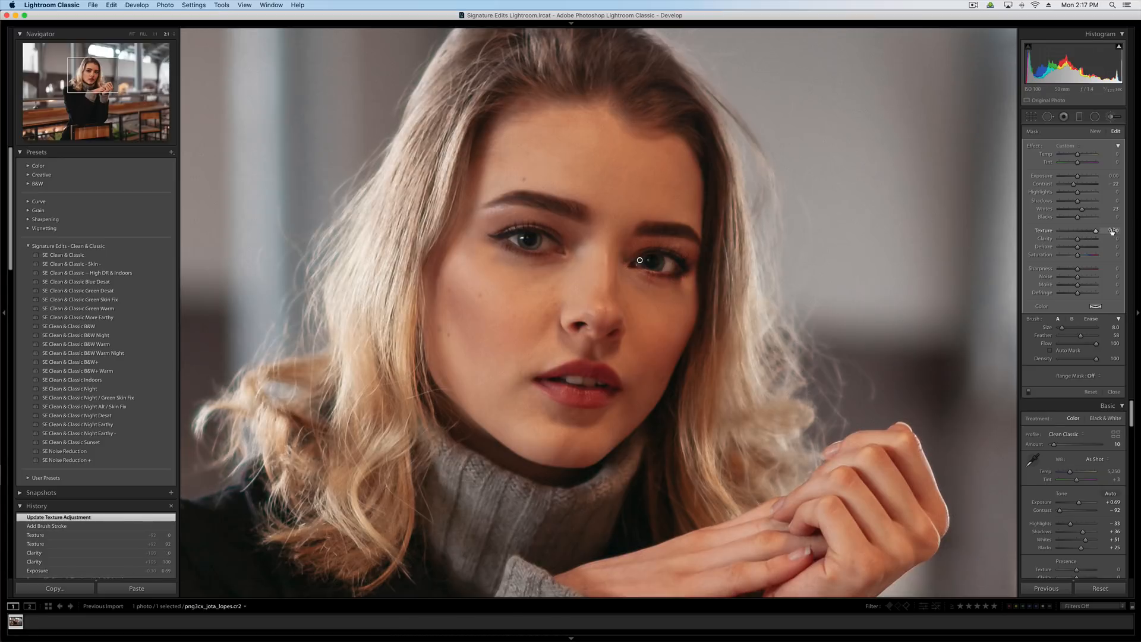
# Reselect the eye's brush adjustment and reset all of its effect values
pyautogui.press('k')
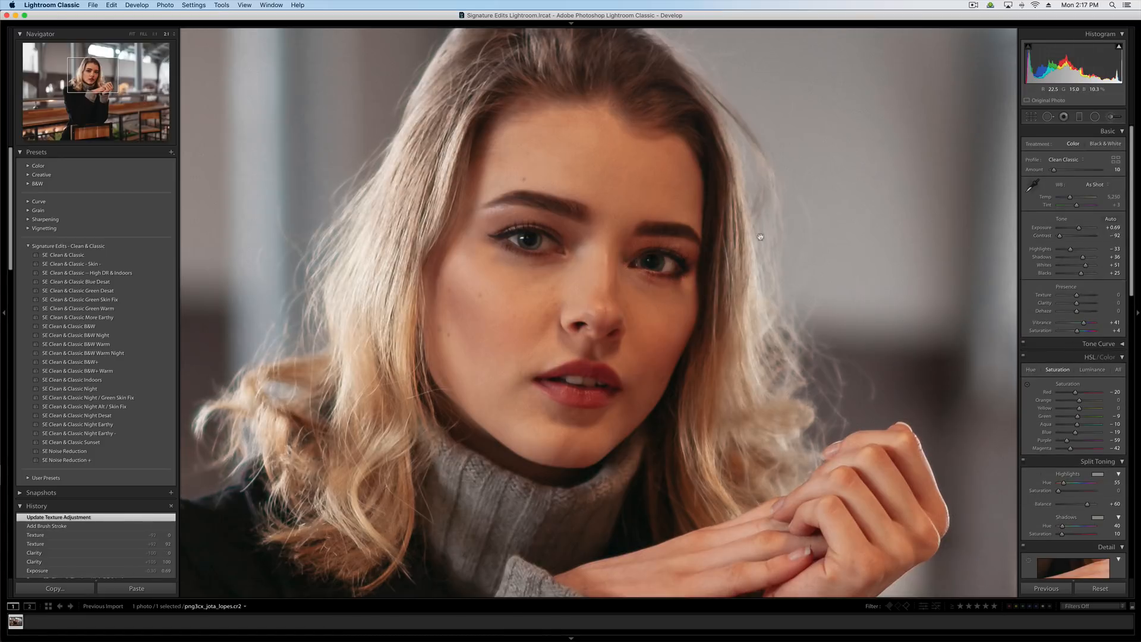
pyautogui.press('k')
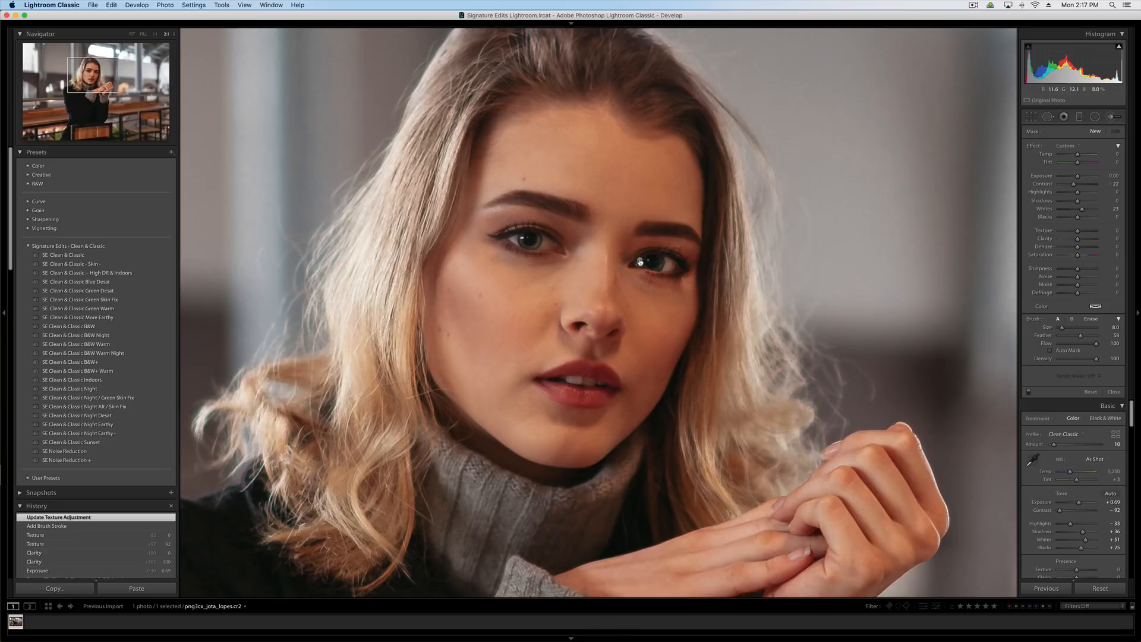
pyautogui.click(640, 259)
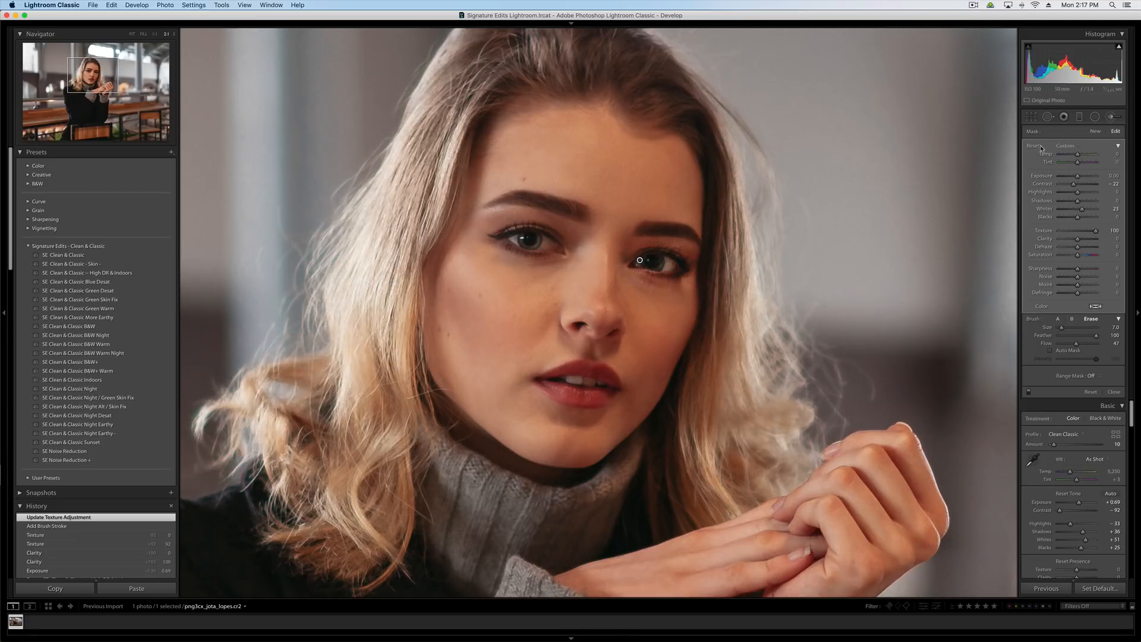
pyautogui.doubleClick(1034, 146)
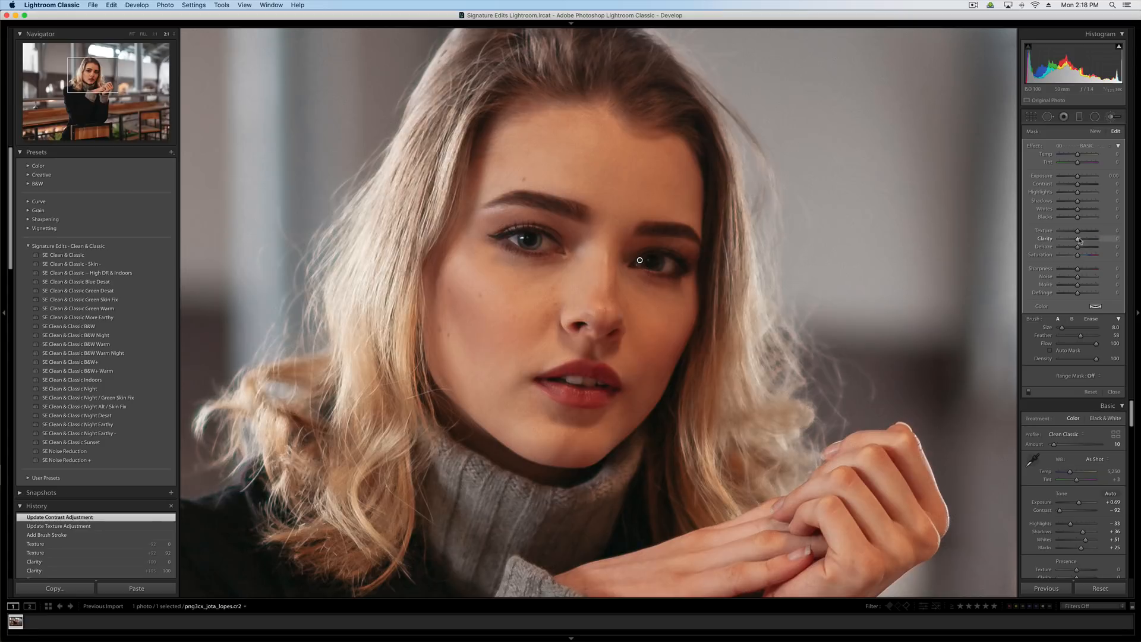
# Try Clarity at 100 and 25 on the eye adjustment, compare the eye without it, and reset Clarity
pyautogui.moveTo(1079, 240); pyautogui.dragTo(1106, 243)
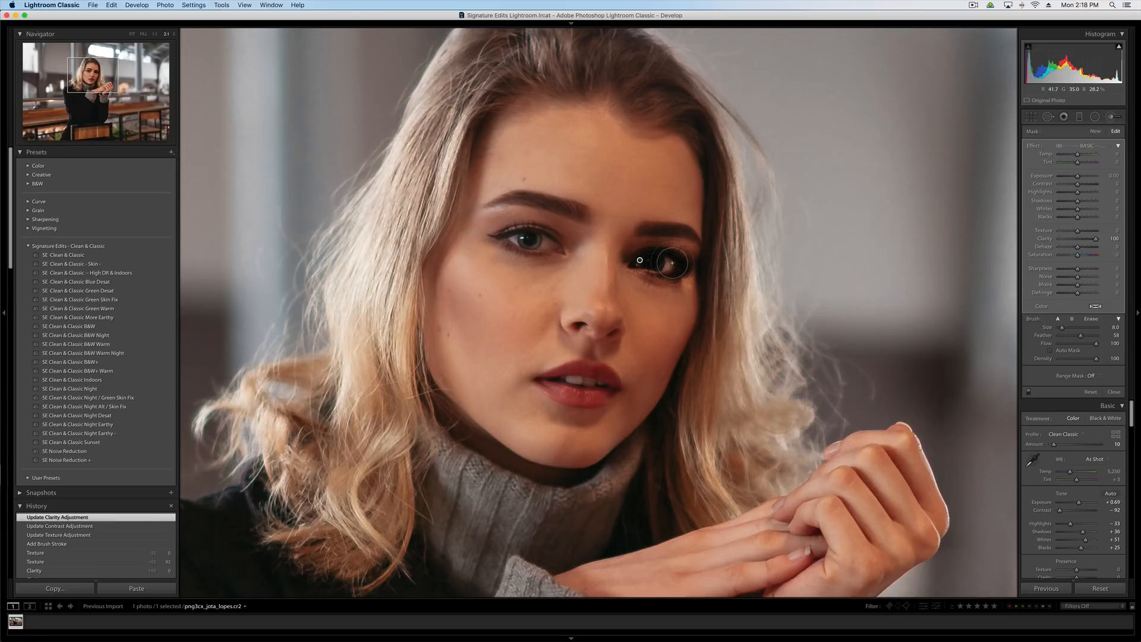
pyautogui.moveTo(1097, 238); pyautogui.dragTo(1083, 241)
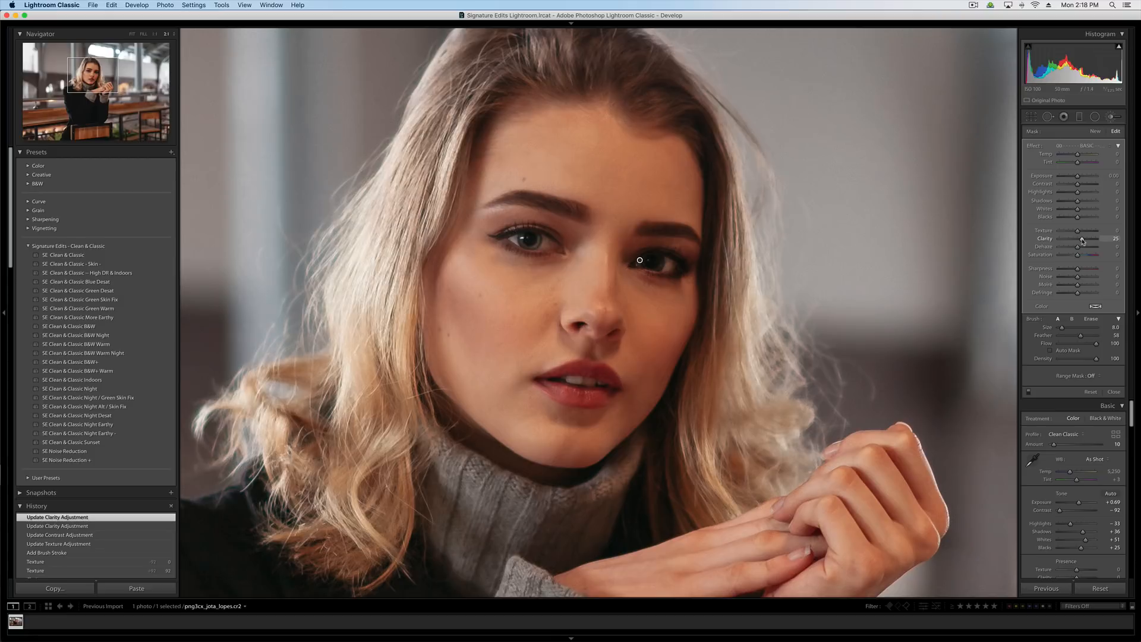
pyautogui.press('Delete')
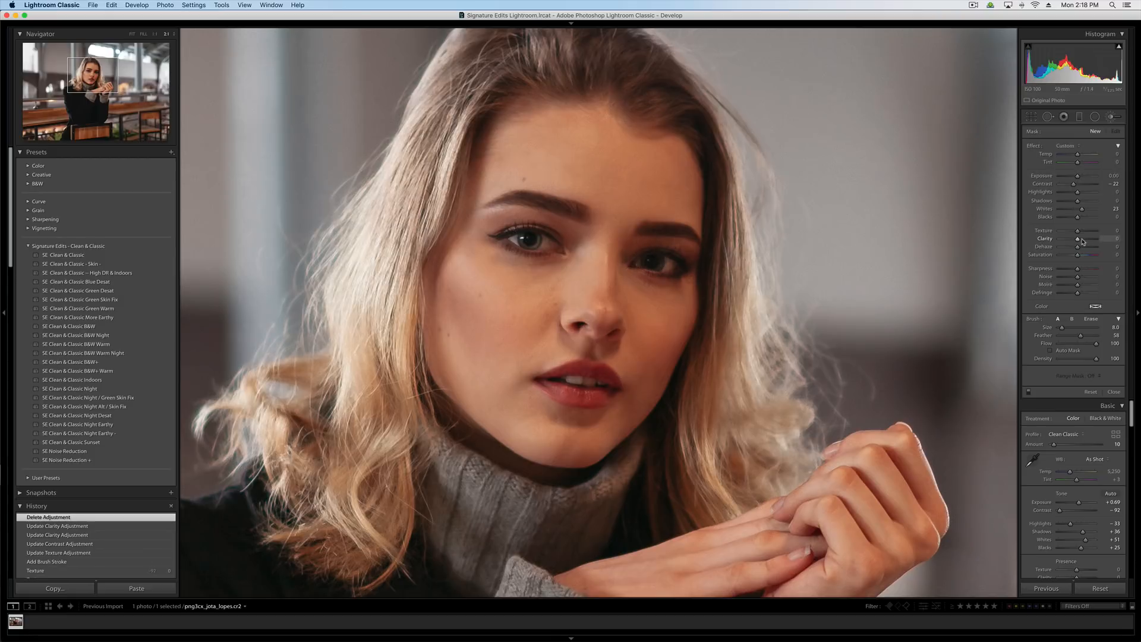
pyautogui.press('cmd+z')
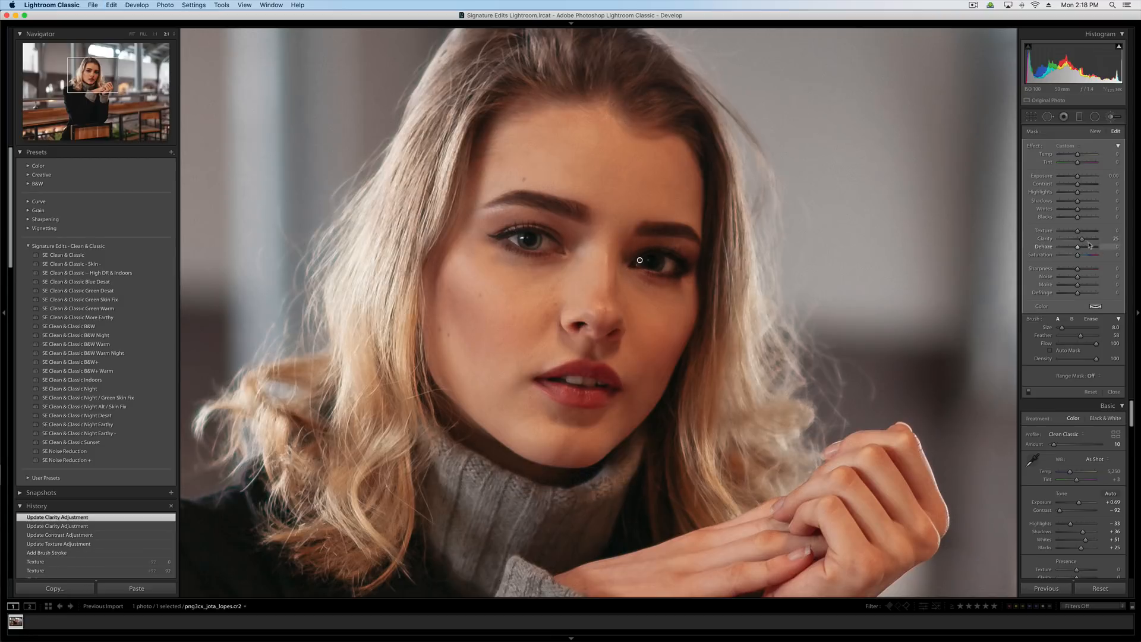
pyautogui.doubleClick(1081, 240)
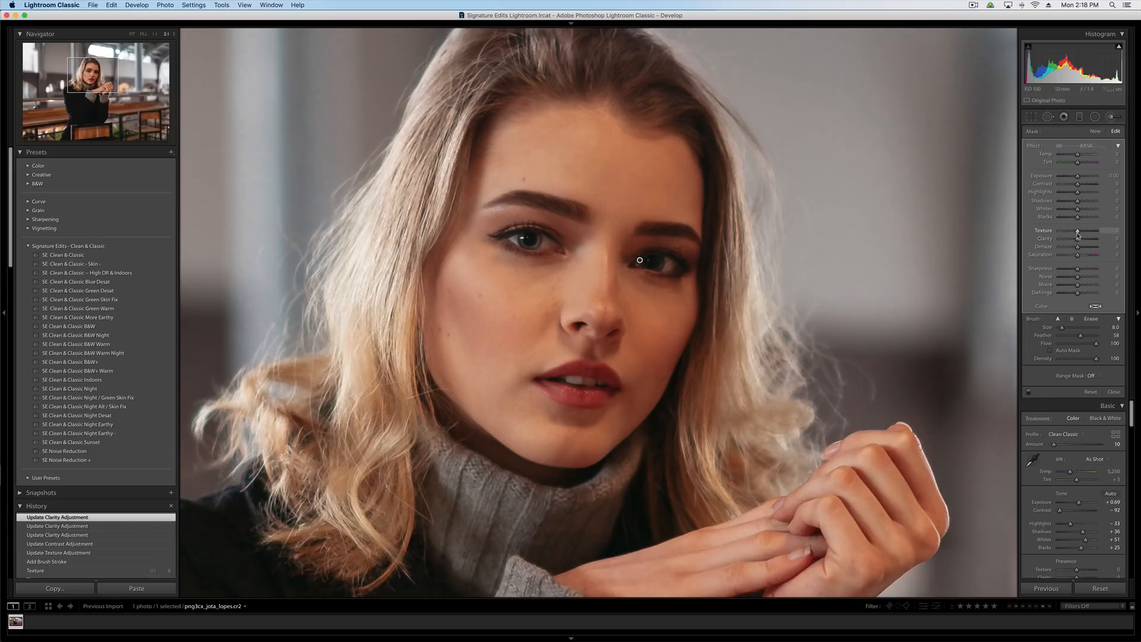
# Try Sharpness at 100 on the eye adjustment, compare the eye without it, and reset Sharpness
pyautogui.moveTo(1083, 271); pyautogui.dragTo(1098, 270)
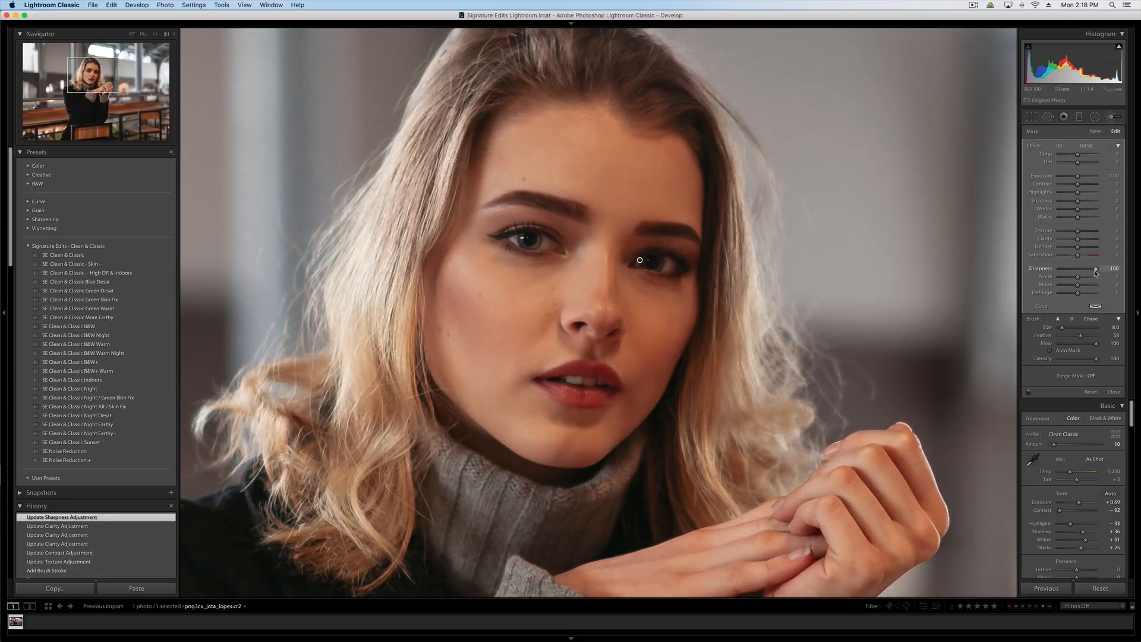
pyautogui.press('Delete')
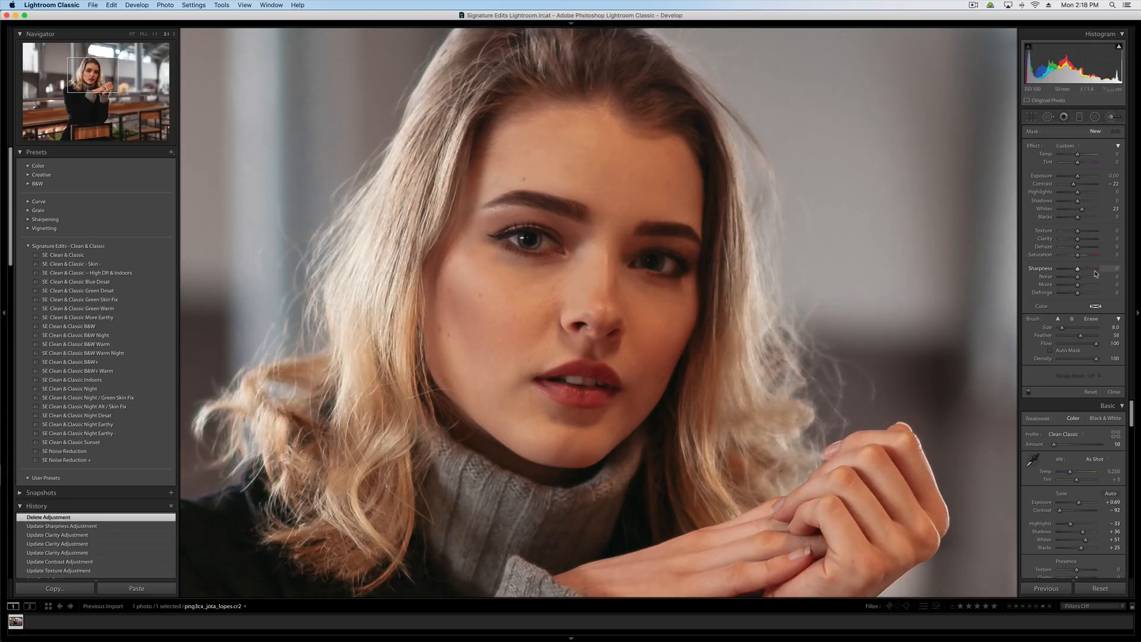
pyautogui.press('super+z')
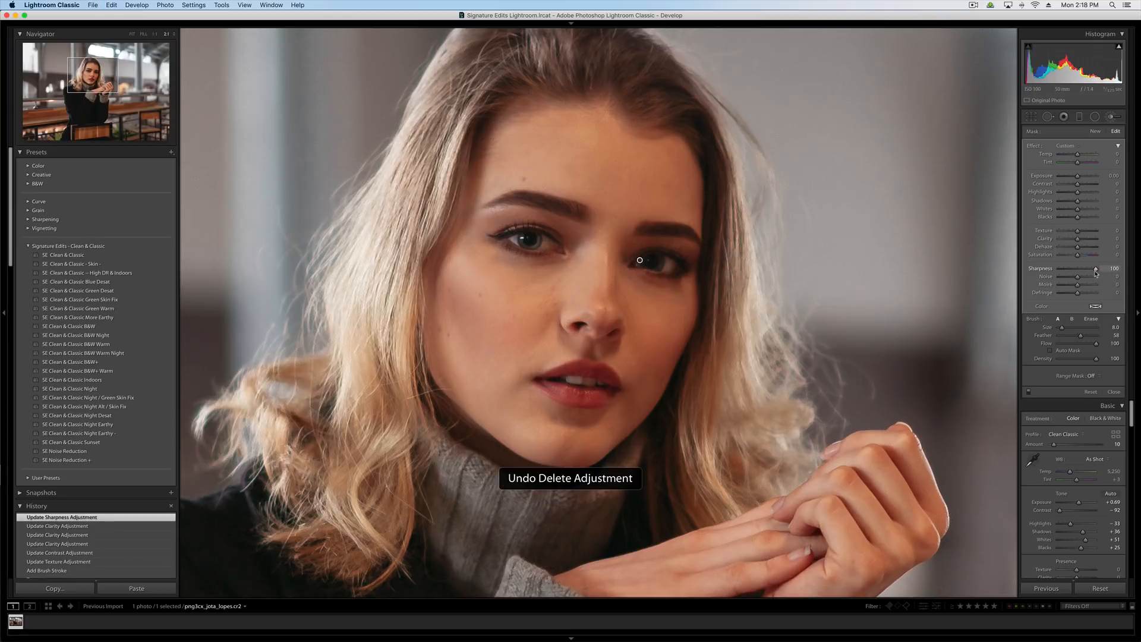
pyautogui.doubleClick(1097, 271)
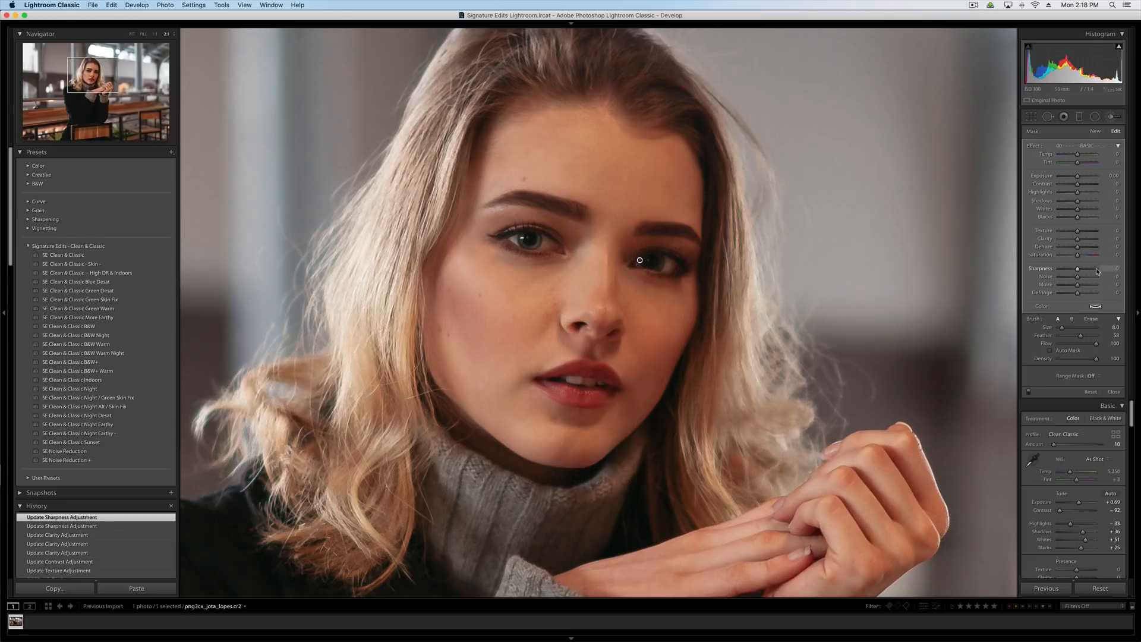
# Set the eye adjustment's Texture to 100, compare the eye with and without it, and close the brush
pyautogui.moveTo(1080, 235); pyautogui.dragTo(1104, 235)
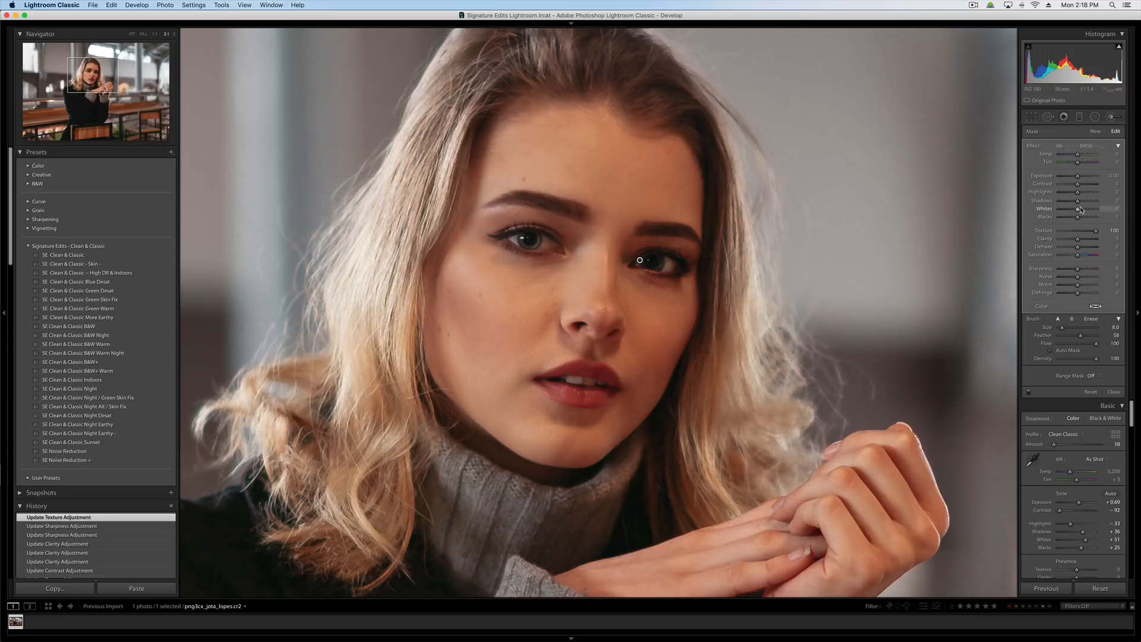
pyautogui.press('Delete')
pyautogui.press('super+z')
pyautogui.press('k')
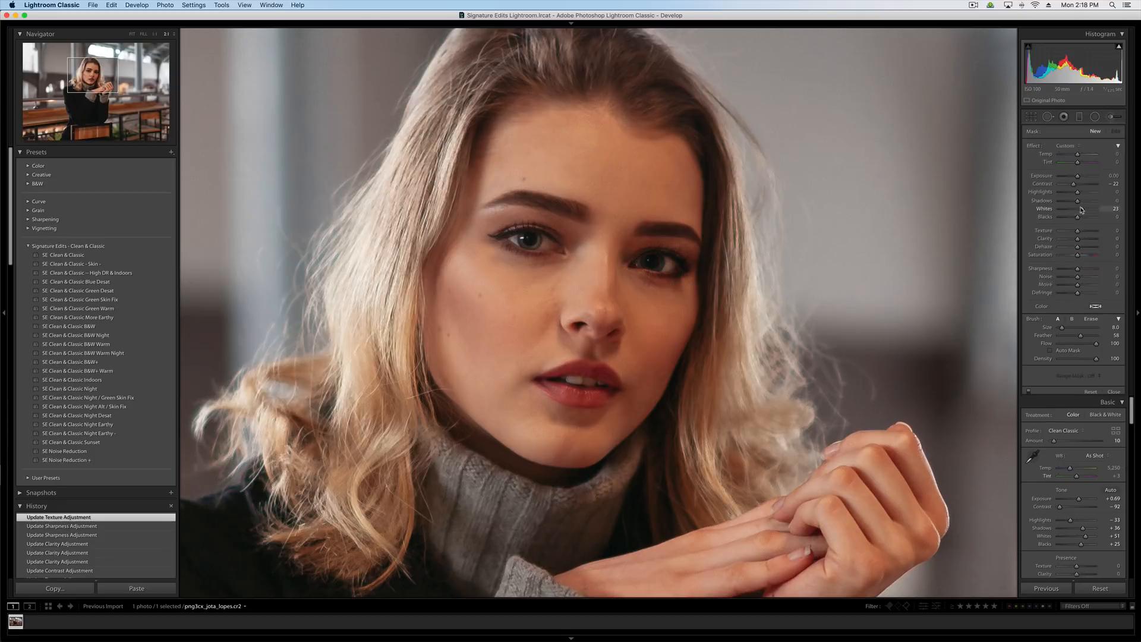
pyautogui.click(791, 246)
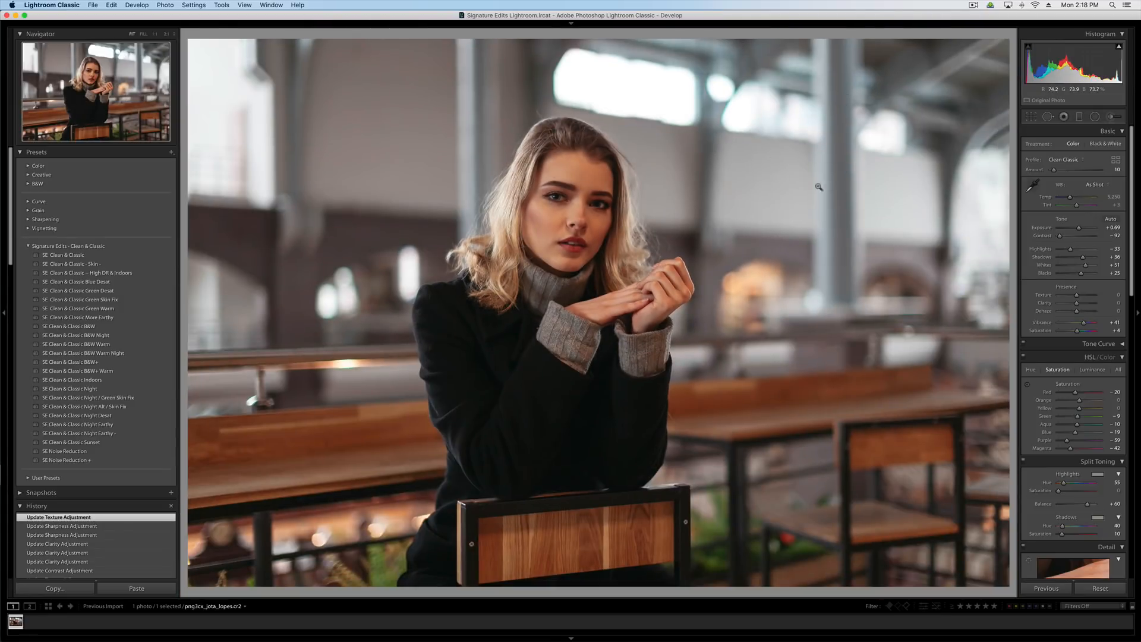
pyautogui.click(593, 186)
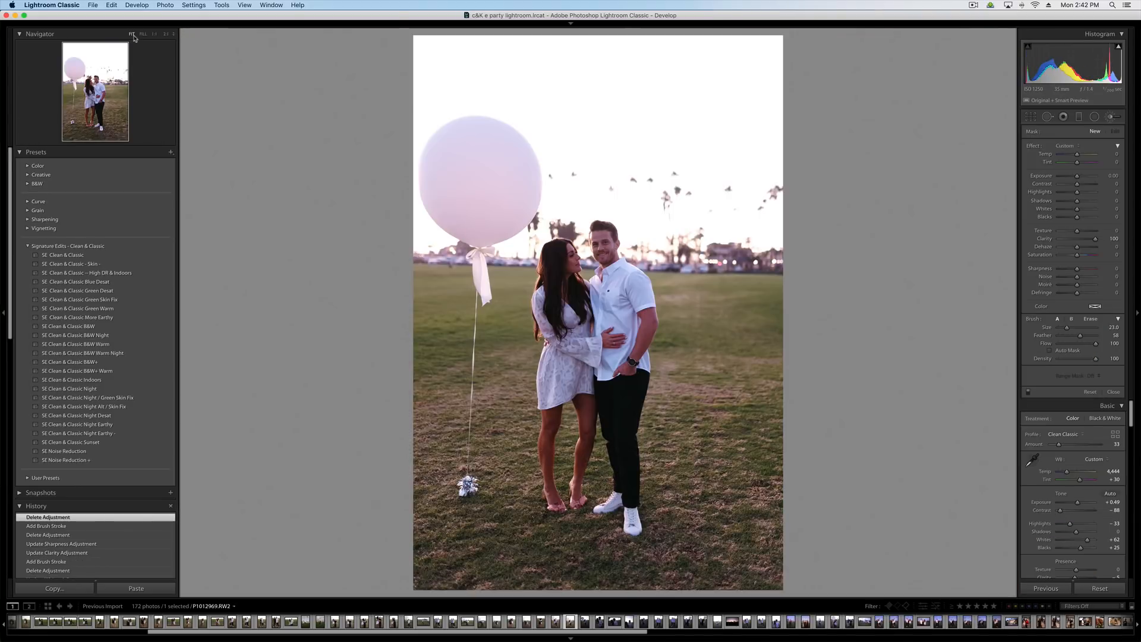
# Paint a size 21.0 brush adjustment on the man's face in the couple photo, with Clarity at 0 and Sharpness at 100
pyautogui.click(166, 34)
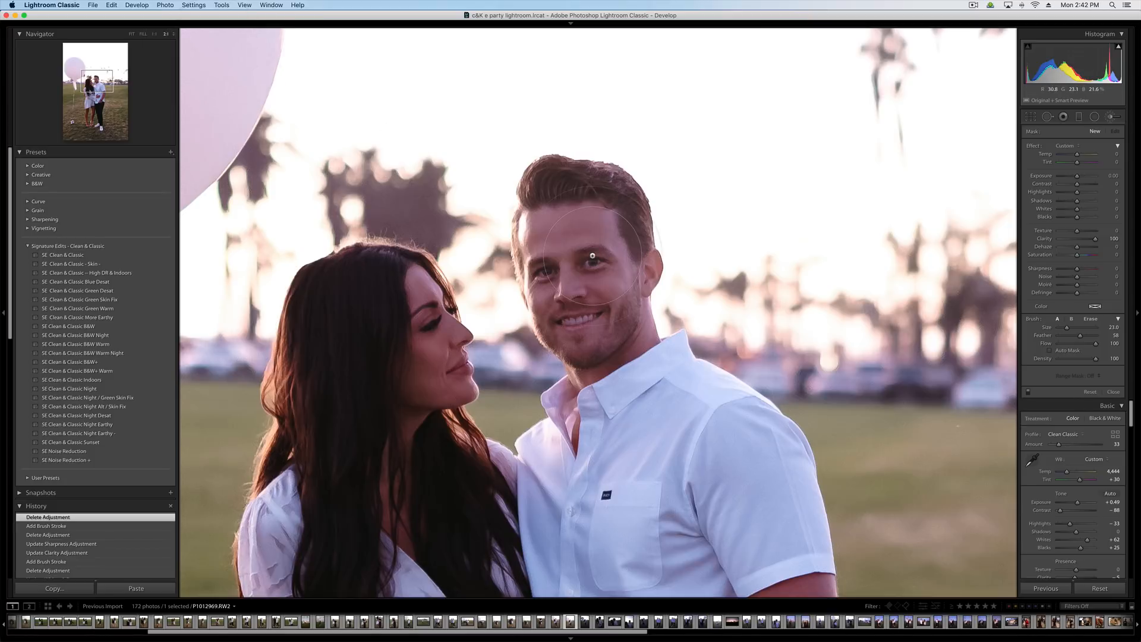
pyautogui.scroll(5, 581, 248)
pyautogui.scroll(-6, 594, 241)
pyautogui.moveTo(578, 204)
pyautogui.mouseDown()
pyautogui.moveTo(575, 266)
pyautogui.moveTo(599, 333)
pyautogui.moveTo(580, 207)
pyautogui.mouseUp()
pyautogui.moveTo(1083, 240); pyautogui.dragTo(1076, 240)
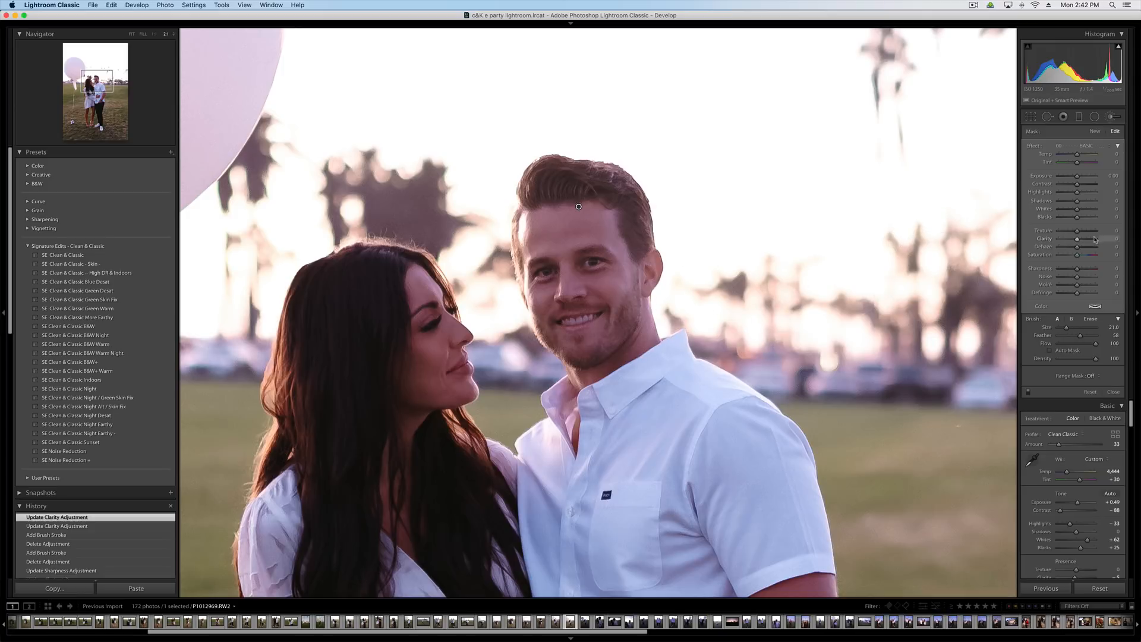
pyautogui.moveTo(1077, 268); pyautogui.dragTo(1132, 272)
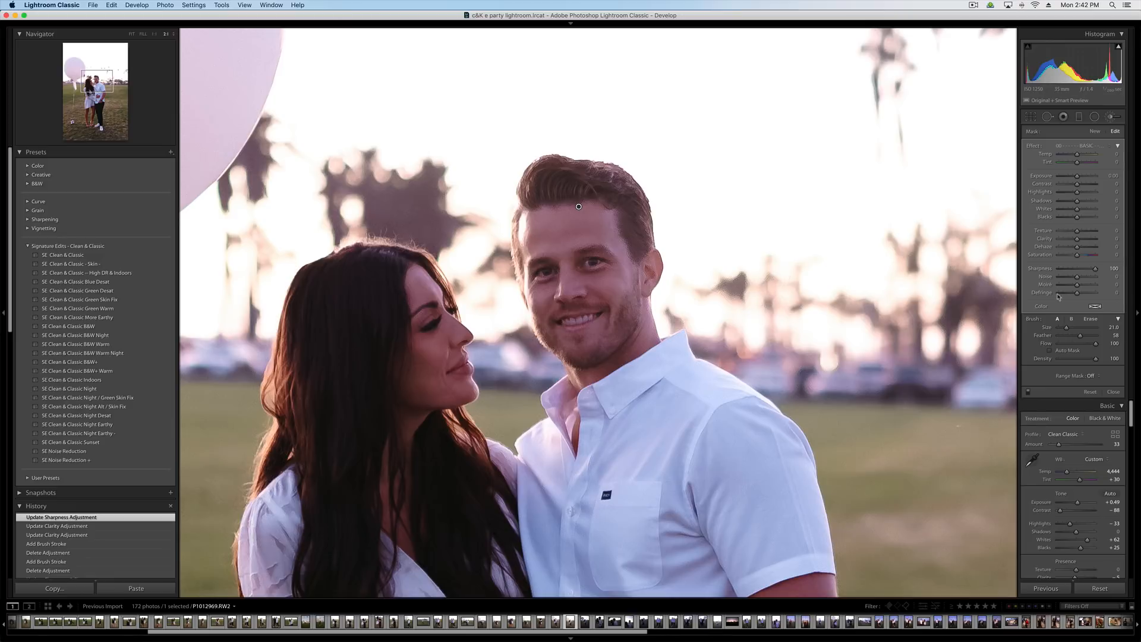
# Reset Sharpness on the man's face adjustment, set its Texture to 57 with slightly lower Contrast and higher Whites, and compare the photo without it
pyautogui.doubleClick(1095, 270)
pyautogui.moveTo(1077, 231)
pyautogui.mouseDown()
pyautogui.moveTo(1100, 237)
pyautogui.moveTo(1089, 234)
pyautogui.mouseUp()
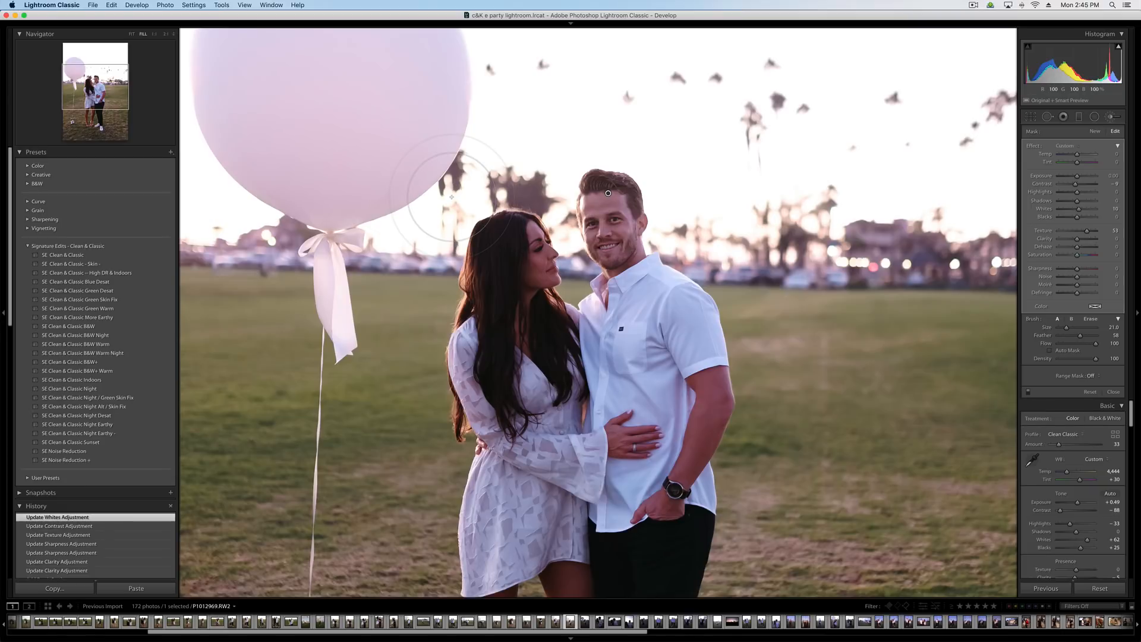
pyautogui.press('Delete')
pyautogui.press('super+z')
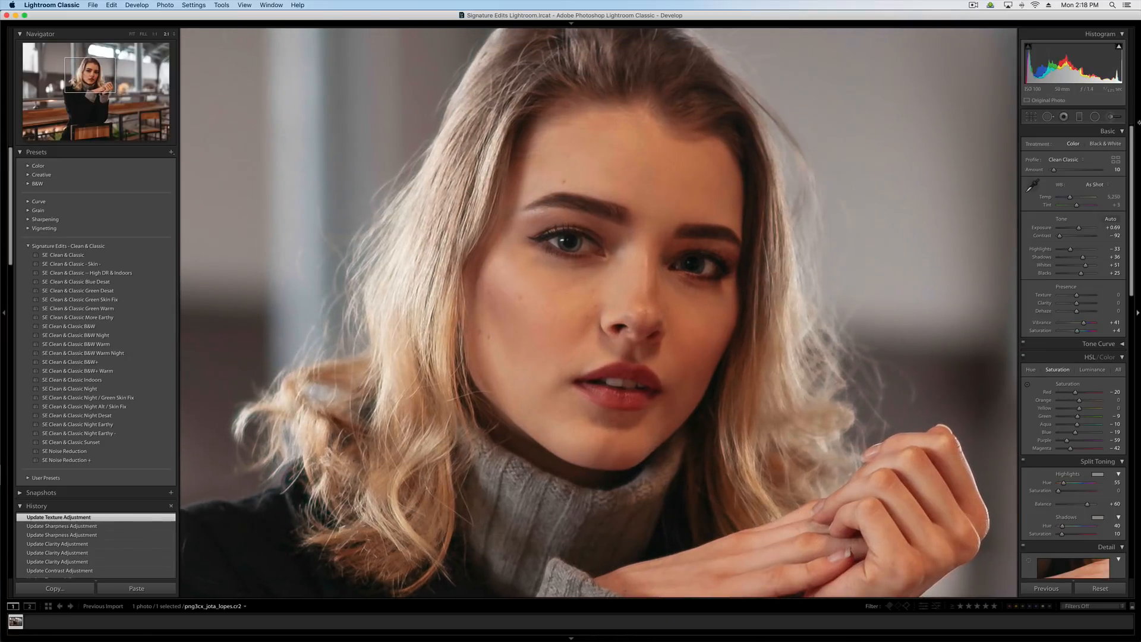
# Paint a size 9.0 brush adjustment over both of the blonde woman's eyes with Texture 100, Contrast −16 and Whites 7
pyautogui.click(1110, 117)
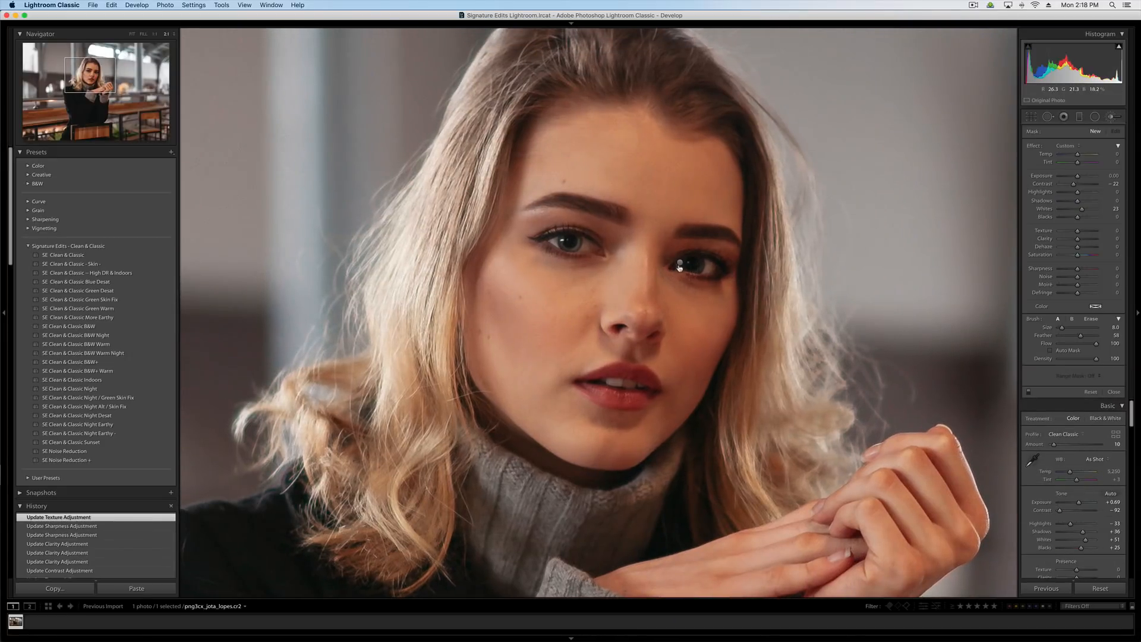
pyautogui.press(']')
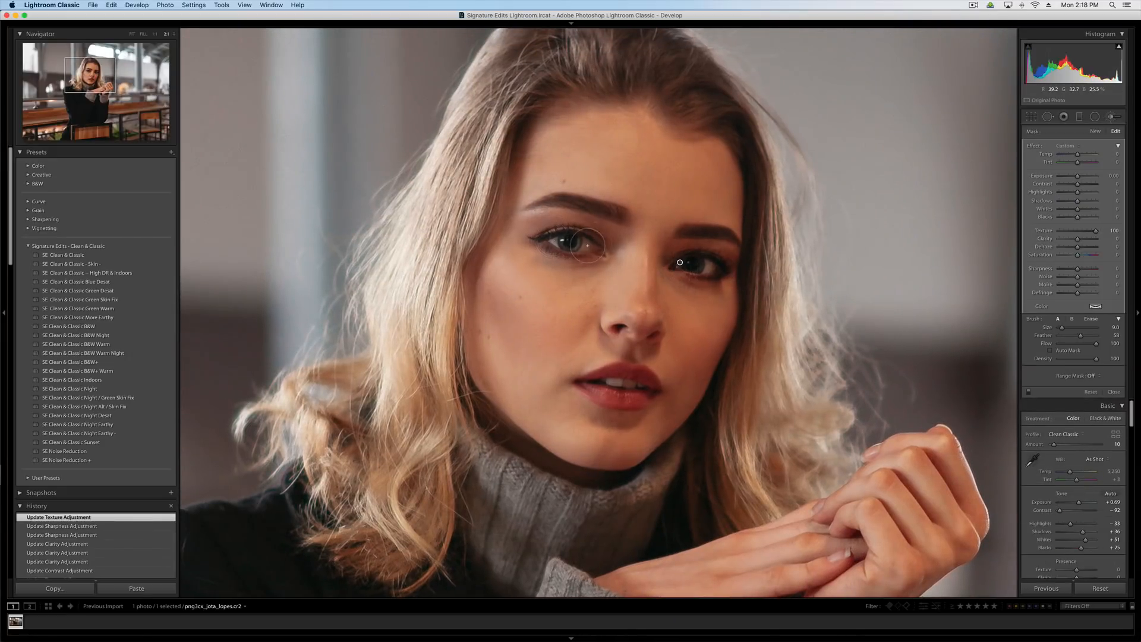
pyautogui.moveTo(593, 246); pyautogui.dragTo(561, 241)
pyautogui.moveTo(719, 254)
pyautogui.mouseDown()
pyautogui.moveTo(713, 274)
pyautogui.moveTo(689, 264)
pyautogui.mouseUp()
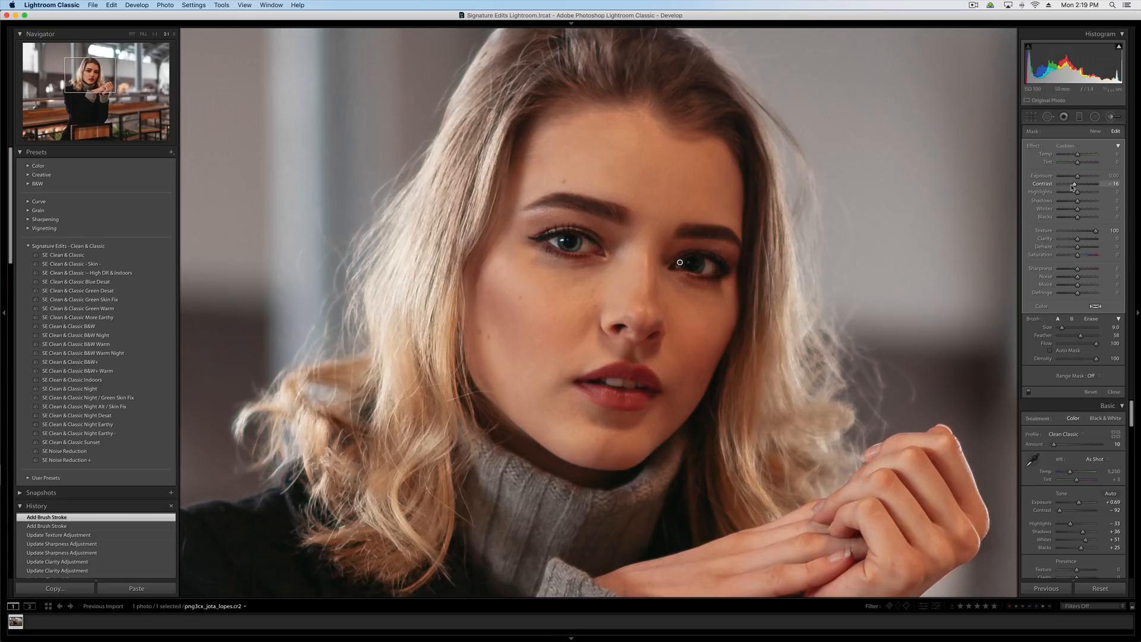
pyautogui.moveTo(1073, 187); pyautogui.dragTo(1083, 210)
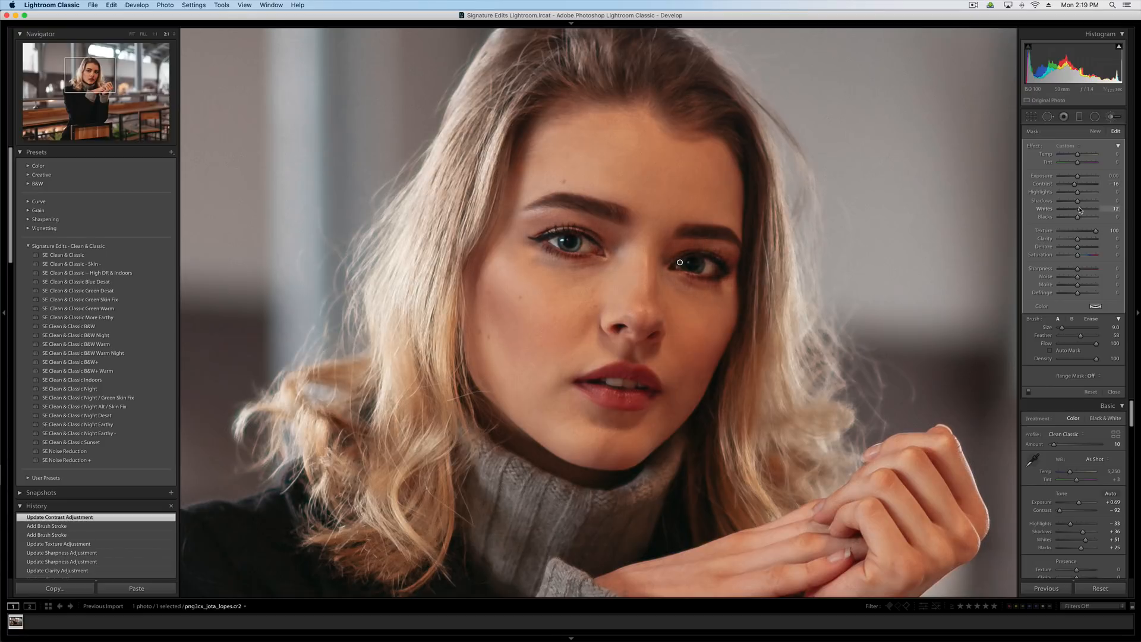
pyautogui.moveTo(1078, 210); pyautogui.dragTo(1079, 209)
# Compare the woman's eyes in close-up with and without the brush adjustment, keeping the adjustment
pyautogui.press('Delete')
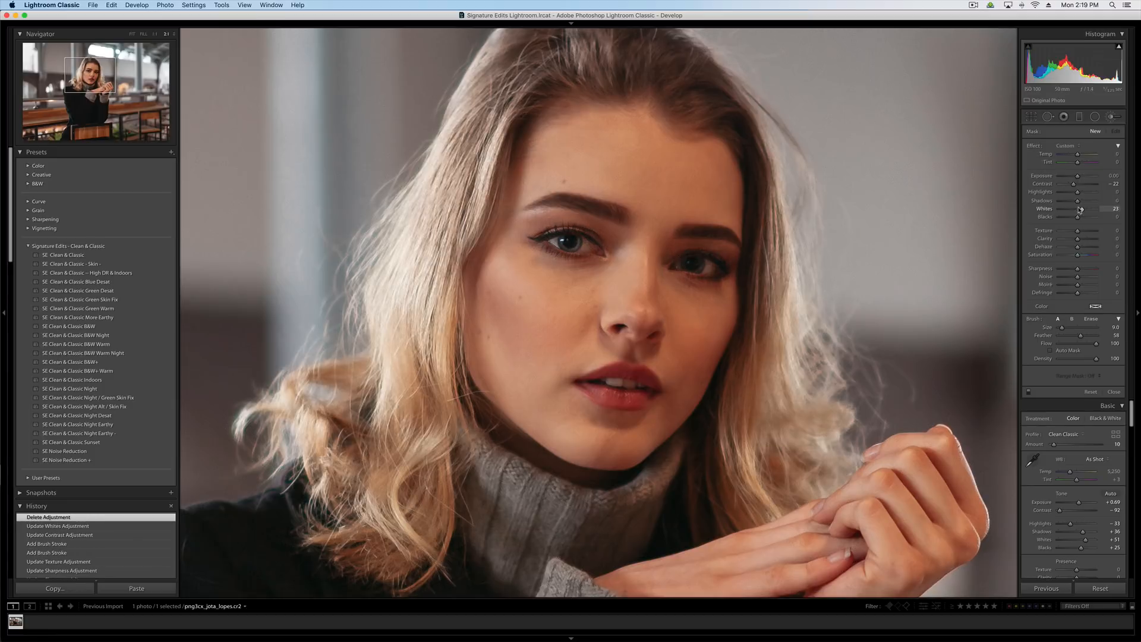
pyautogui.press('super+z')
pyautogui.press('super+shift+z')
pyautogui.press('super+z')
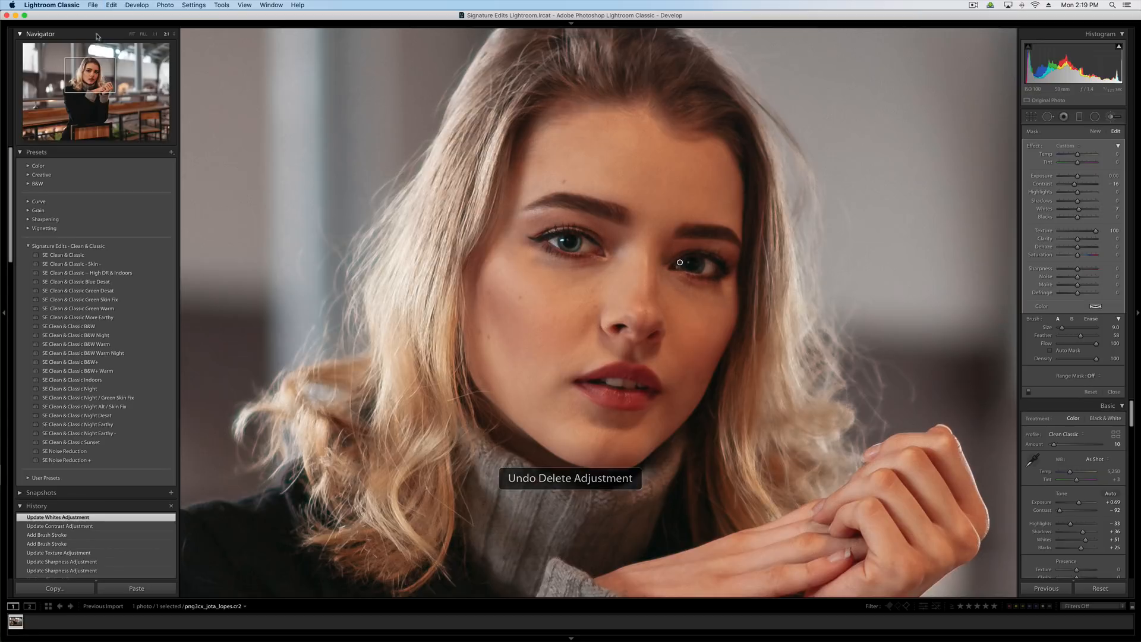
# Compare the whole portrait with and without the eye adjustment, return to the face close-up, and close the brush
pyautogui.click(133, 34)
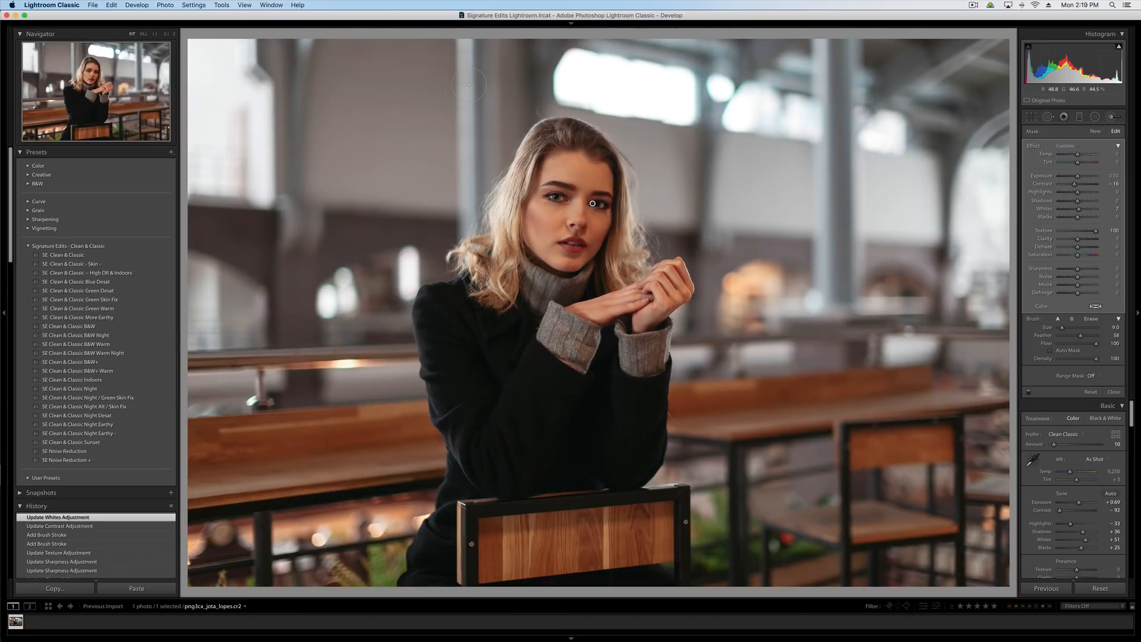
pyautogui.press('Delete')
pyautogui.press('super+z')
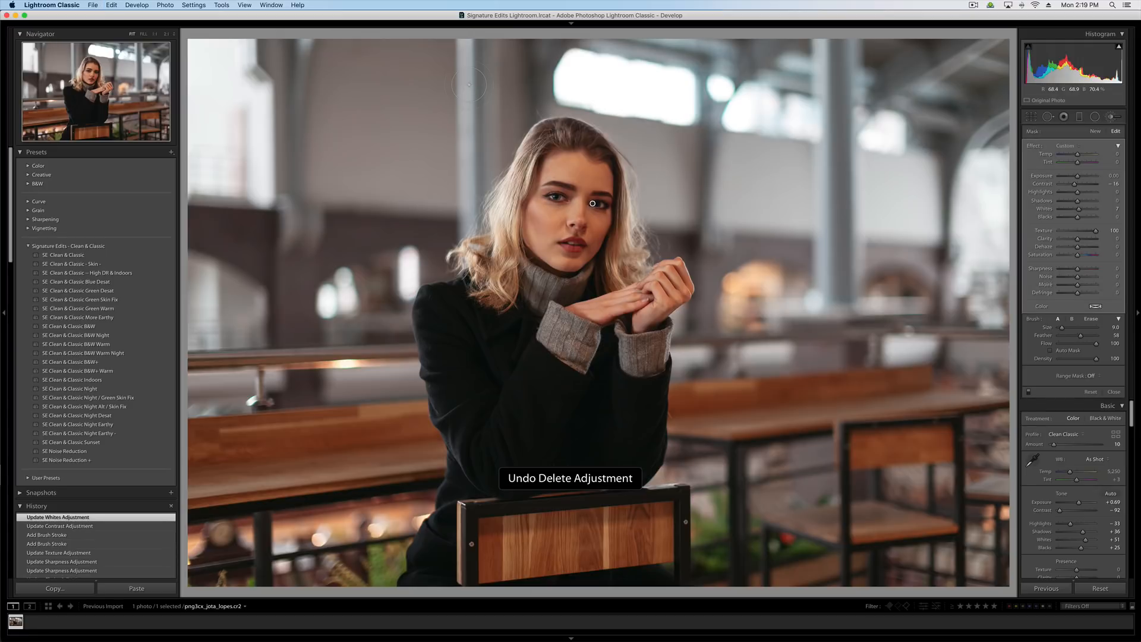
pyautogui.press('Delete')
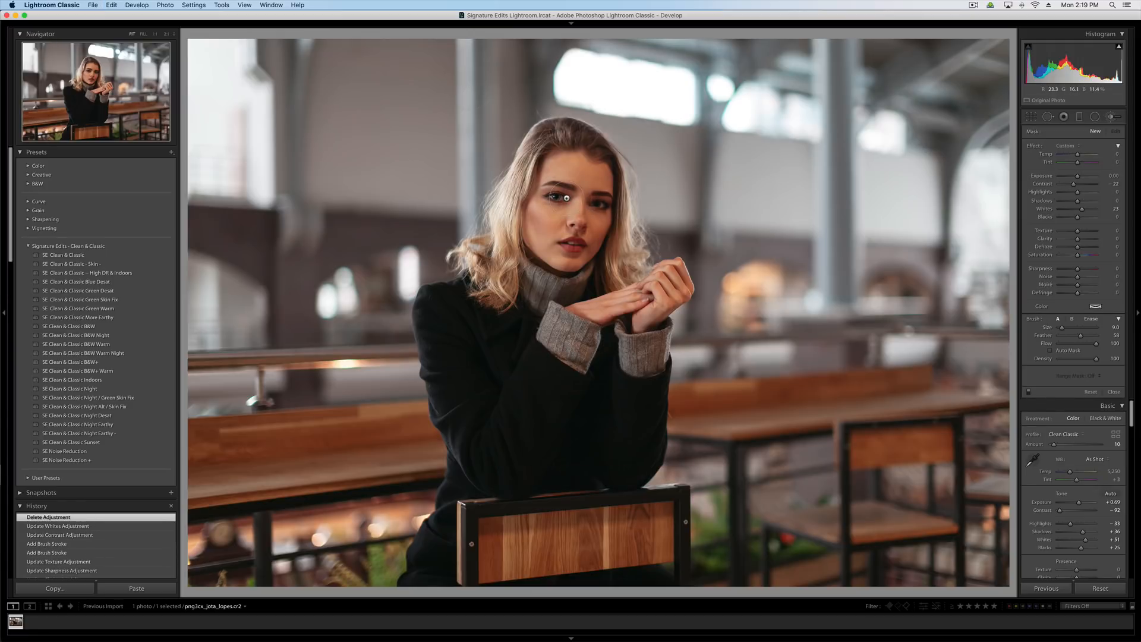
pyautogui.press('super+z')
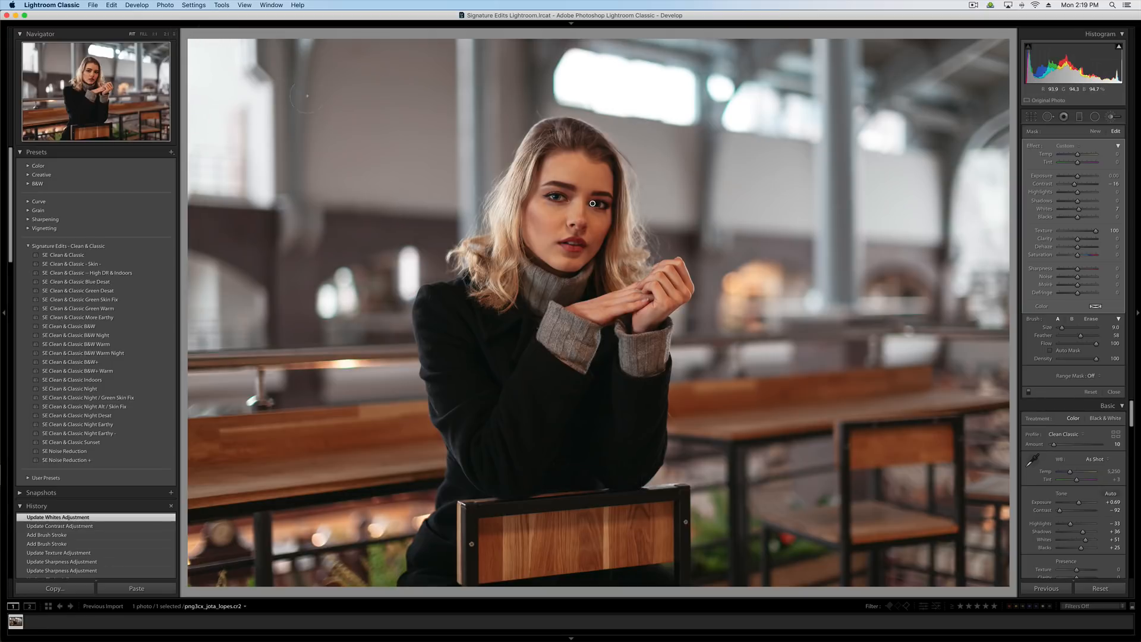
pyautogui.press('Delete')
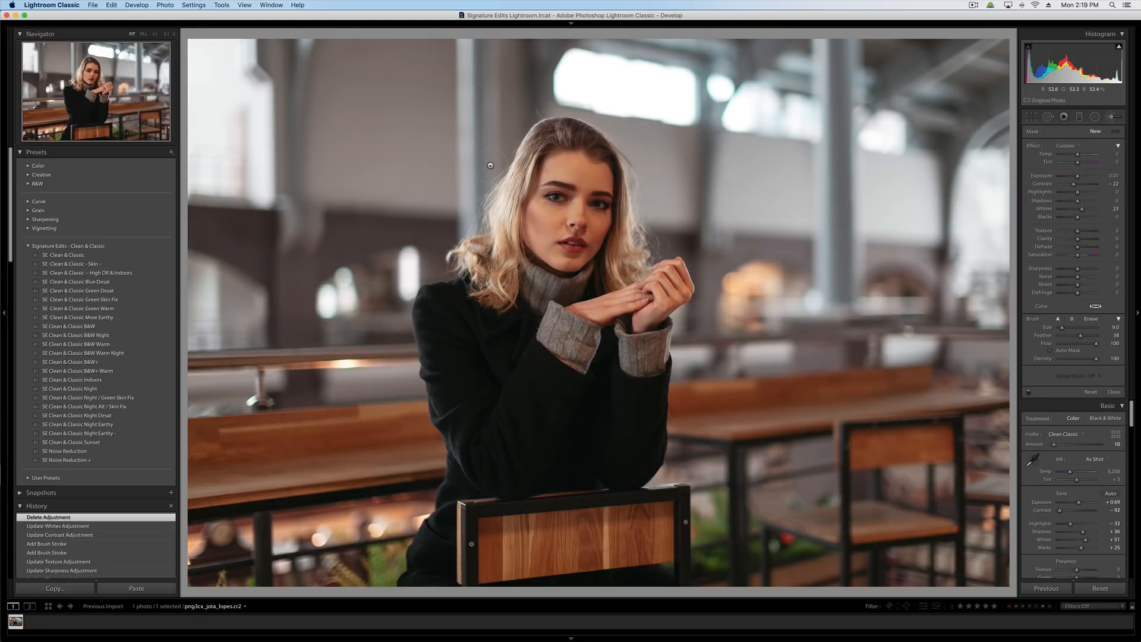
pyautogui.press('super+z')
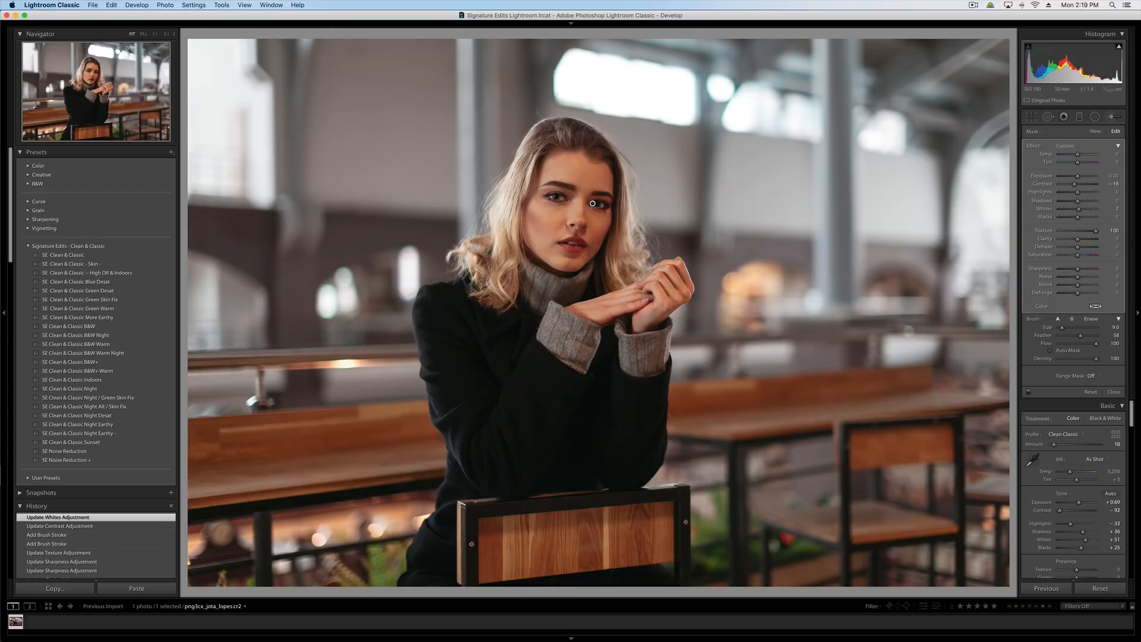
pyautogui.click(155, 36)
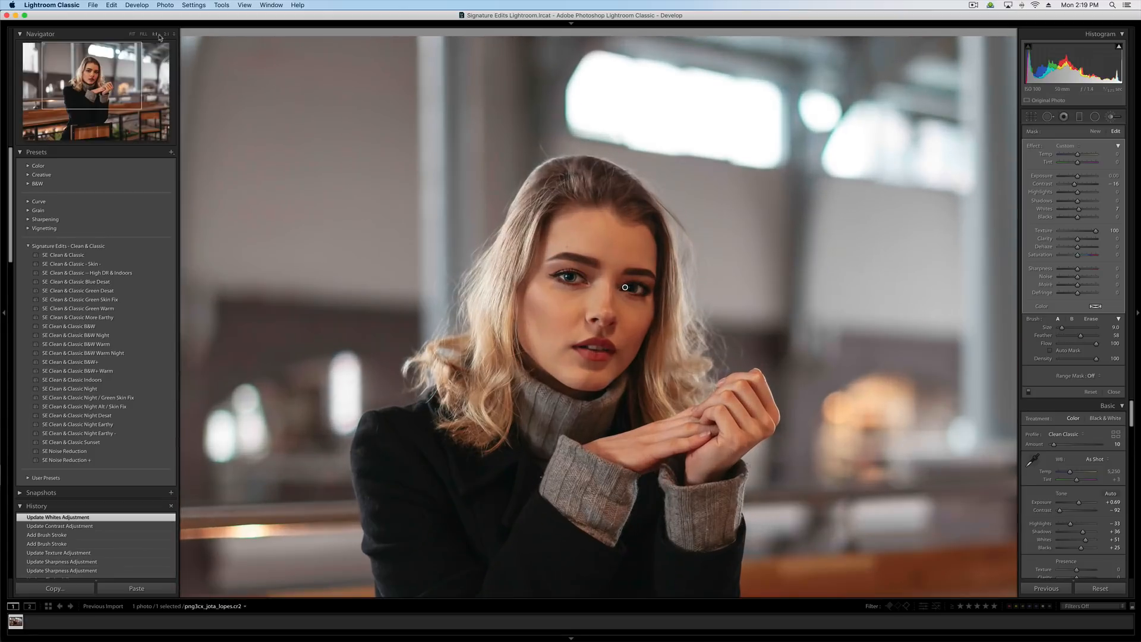
pyautogui.click(168, 35)
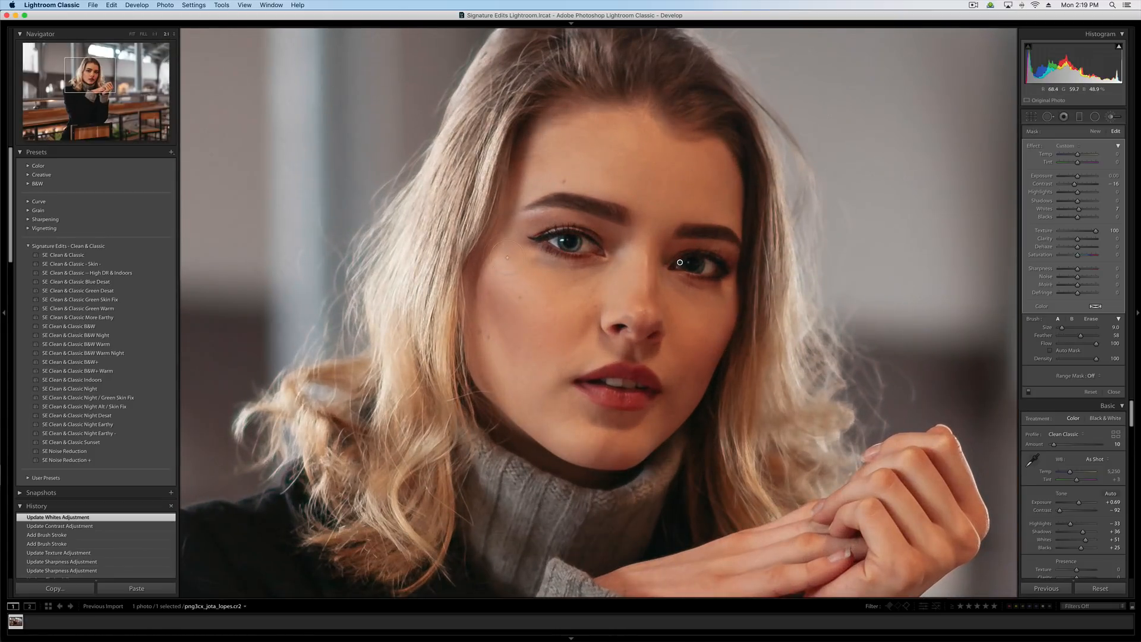
pyautogui.press('k')
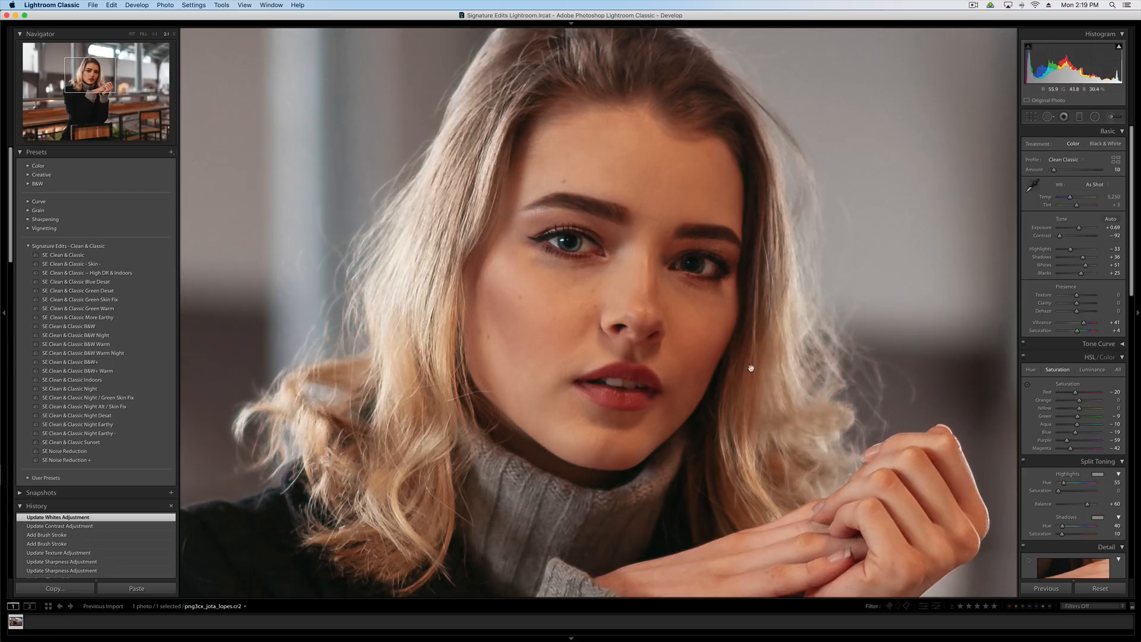
# Paint a size 9.0 brush adjustment with Texture −100 over the woman's forehead, cheeks and upper lip, and close the brush
pyautogui.click(1112, 117)
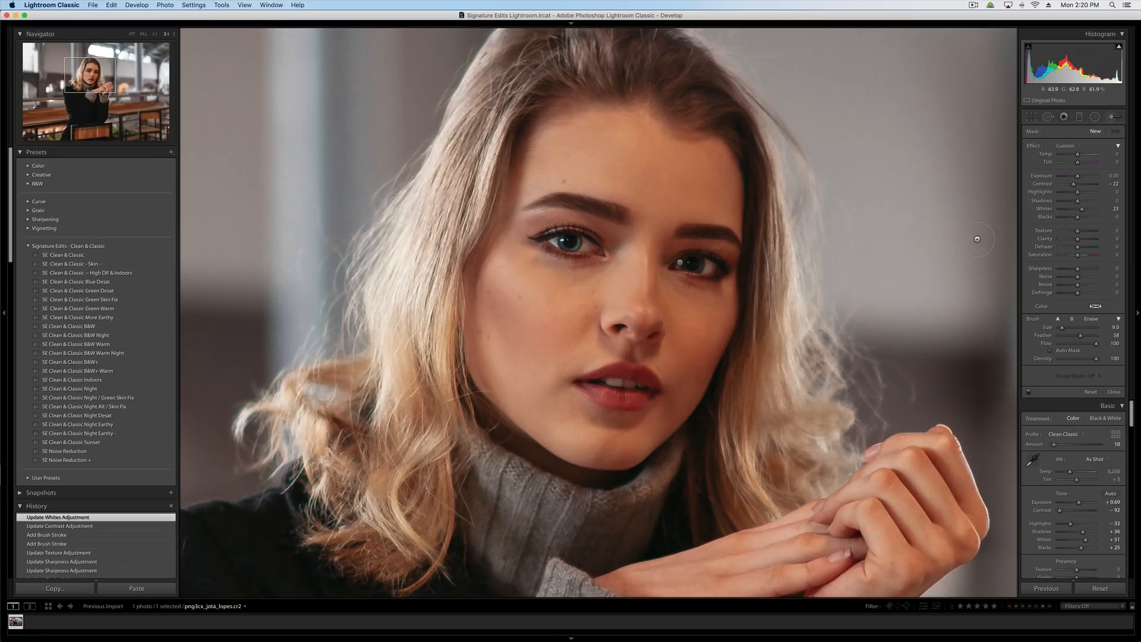
pyautogui.press('alt')
pyautogui.moveTo(1067, 231); pyautogui.dragTo(1045, 232)
pyautogui.moveTo(678, 161); pyautogui.dragTo(700, 176)
pyautogui.scroll(-3, 701, 176)
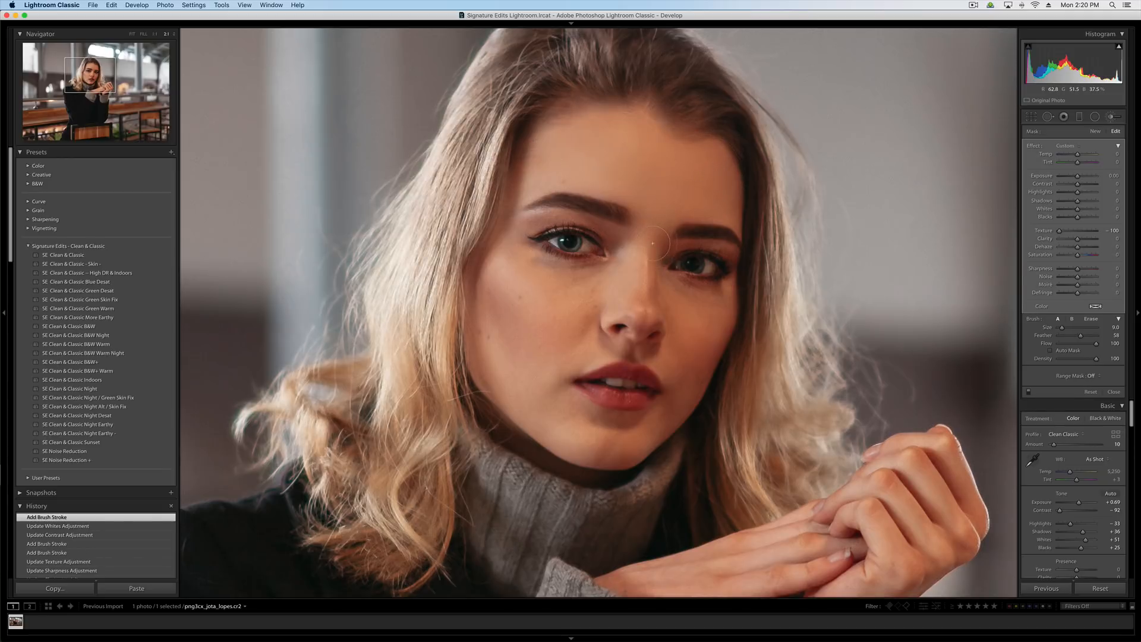
pyautogui.click(659, 217)
pyautogui.moveTo(693, 347); pyautogui.dragTo(677, 351)
pyautogui.scroll(-6, 644, 355)
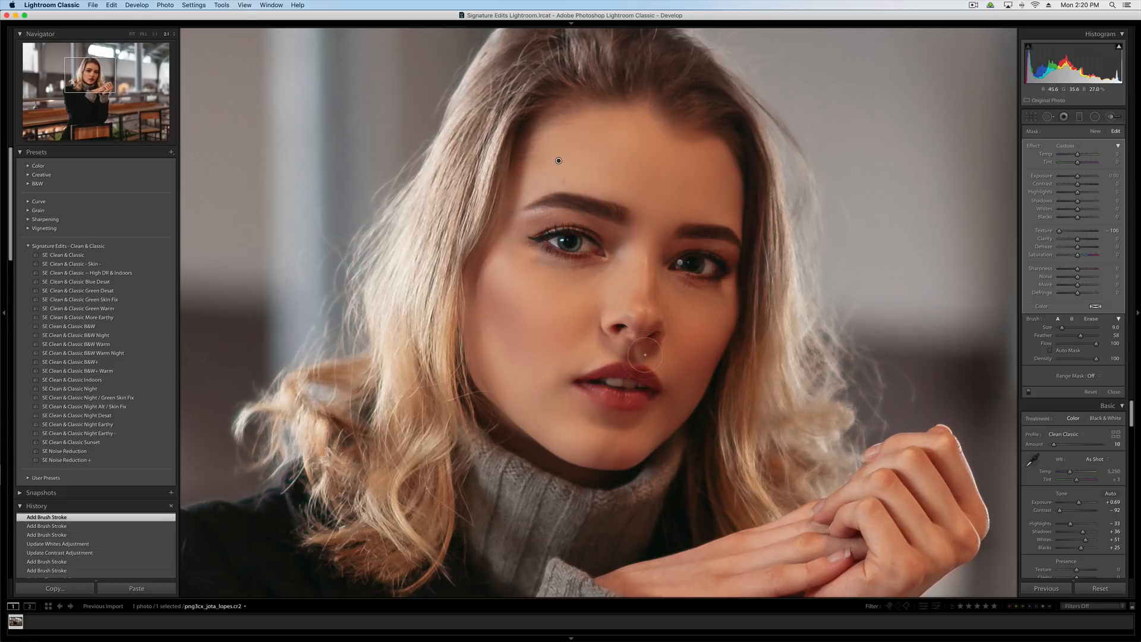
pyautogui.click(632, 355)
pyautogui.click(647, 351)
pyautogui.click(582, 342)
pyautogui.press('k')
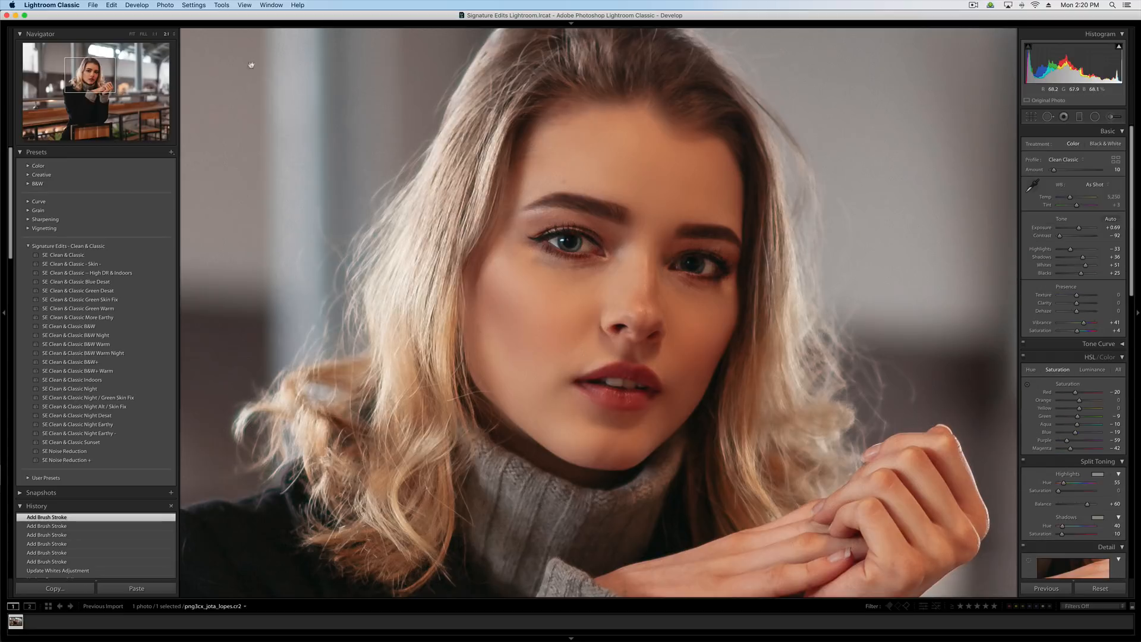
# Set the global Texture of the whole portrait to −100
pyautogui.click(132, 33)
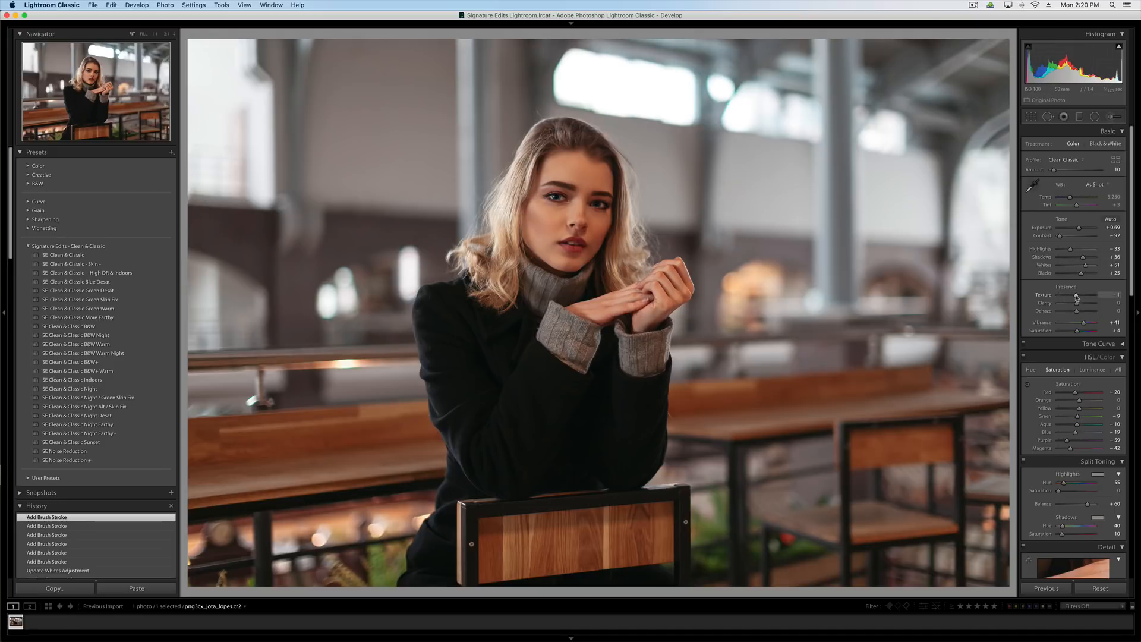
pyautogui.moveTo(1074, 300); pyautogui.dragTo(1051, 300)
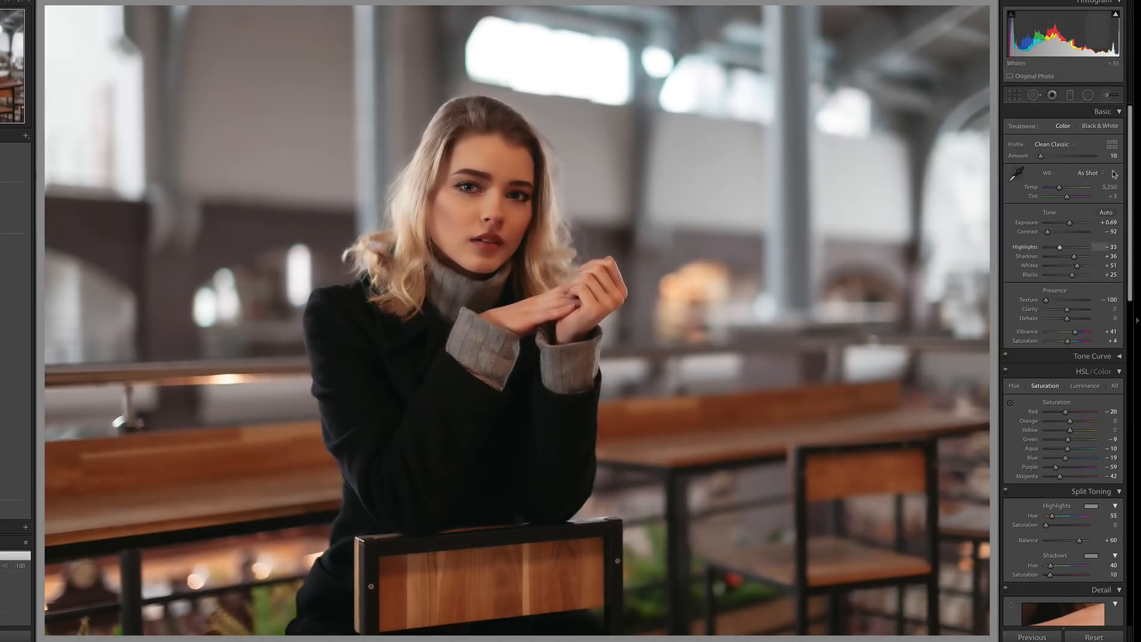
# Try a size 24.0 brush adjustment with Texture 100 painted over the woman, delete it, and close the brush
pyautogui.click(1108, 95)
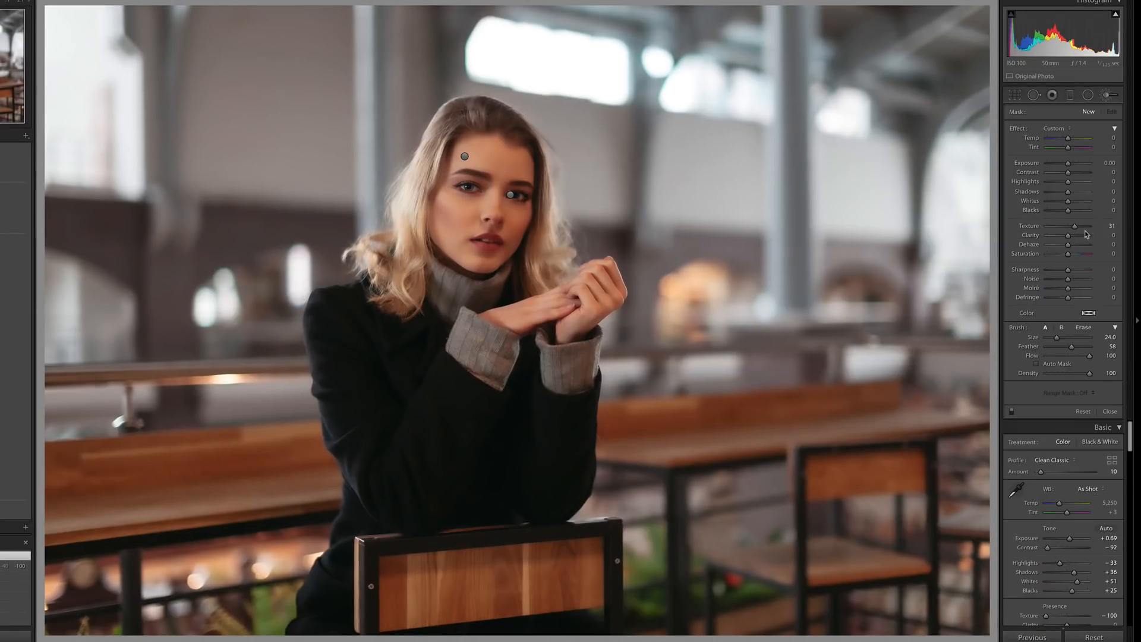
pyautogui.moveTo(1075, 228); pyautogui.dragTo(1099, 230)
pyautogui.moveTo(422, 505)
pyautogui.mouseDown()
pyautogui.moveTo(449, 546)
pyautogui.moveTo(535, 531)
pyautogui.moveTo(465, 352)
pyautogui.moveTo(408, 438)
pyautogui.moveTo(476, 446)
pyautogui.moveTo(484, 356)
pyautogui.moveTo(459, 263)
pyautogui.moveTo(475, 164)
pyautogui.moveTo(444, 243)
pyautogui.moveTo(485, 209)
pyautogui.moveTo(525, 342)
pyautogui.moveTo(522, 428)
pyautogui.moveTo(535, 375)
pyautogui.moveTo(409, 540)
pyautogui.moveTo(475, 173)
pyautogui.moveTo(434, 331)
pyautogui.moveTo(479, 523)
pyautogui.mouseUp()
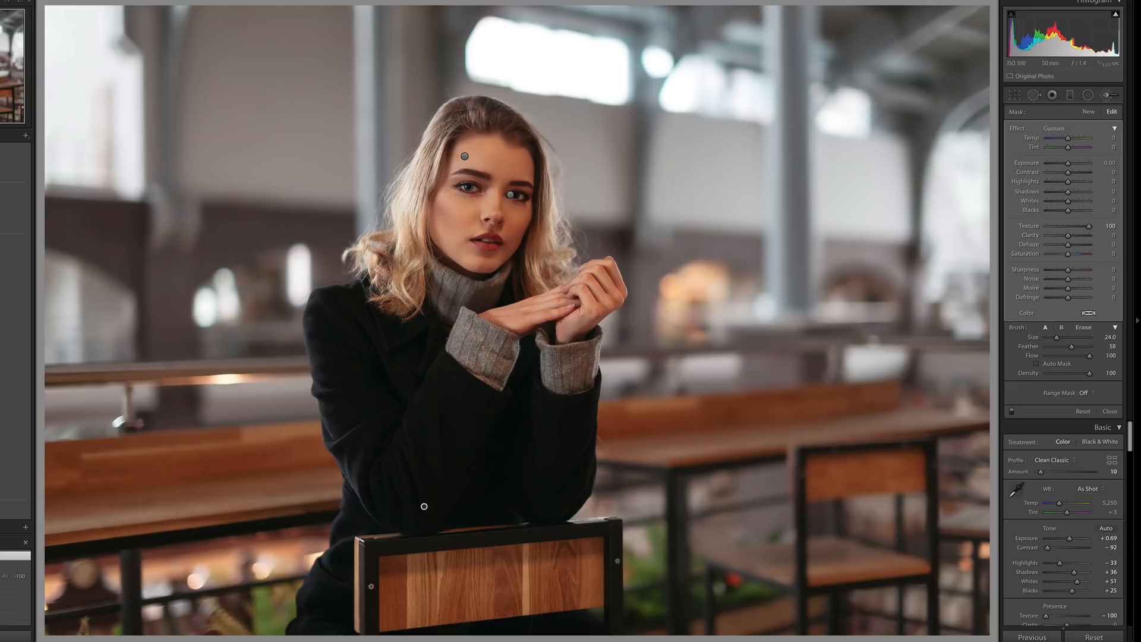
pyautogui.hotkey('ctrl', "'")
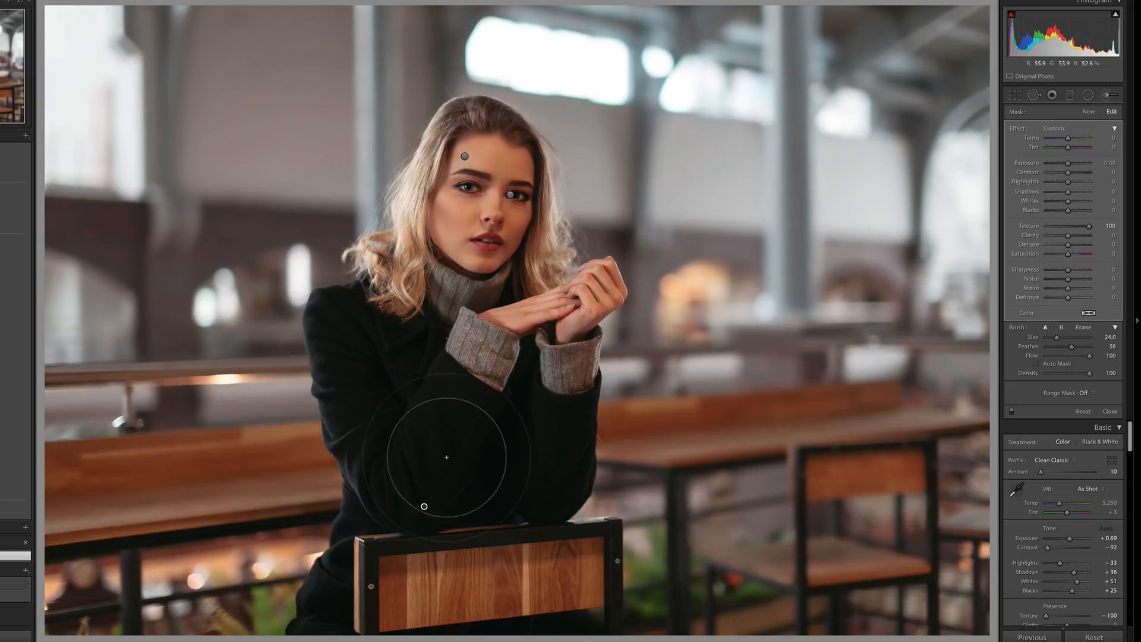
pyautogui.press('Delete')
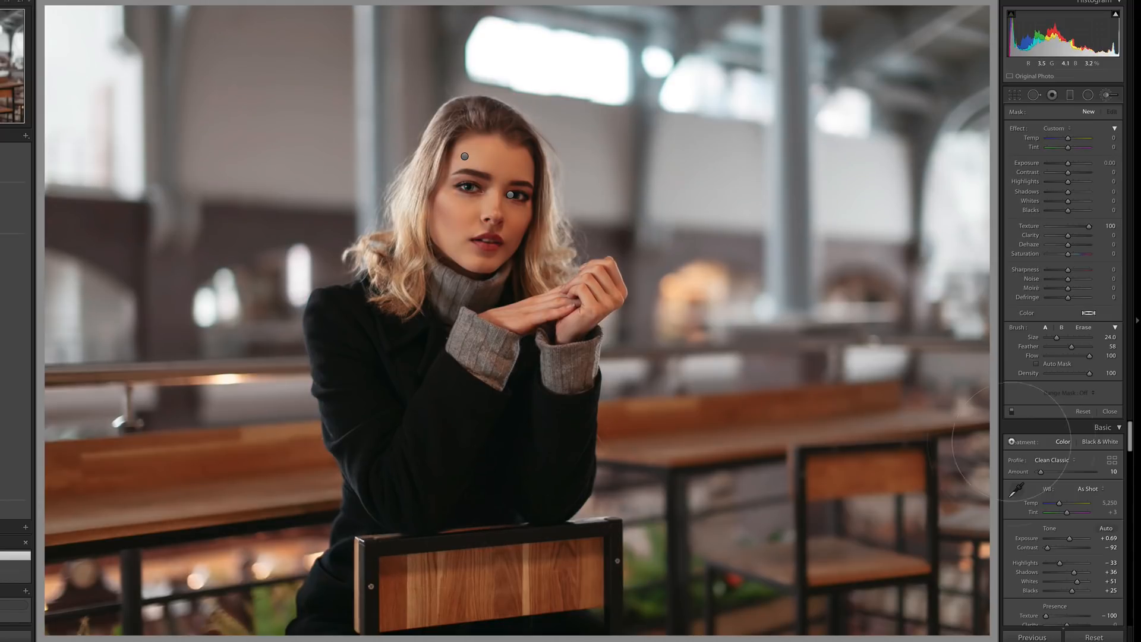
pyautogui.click(1110, 411)
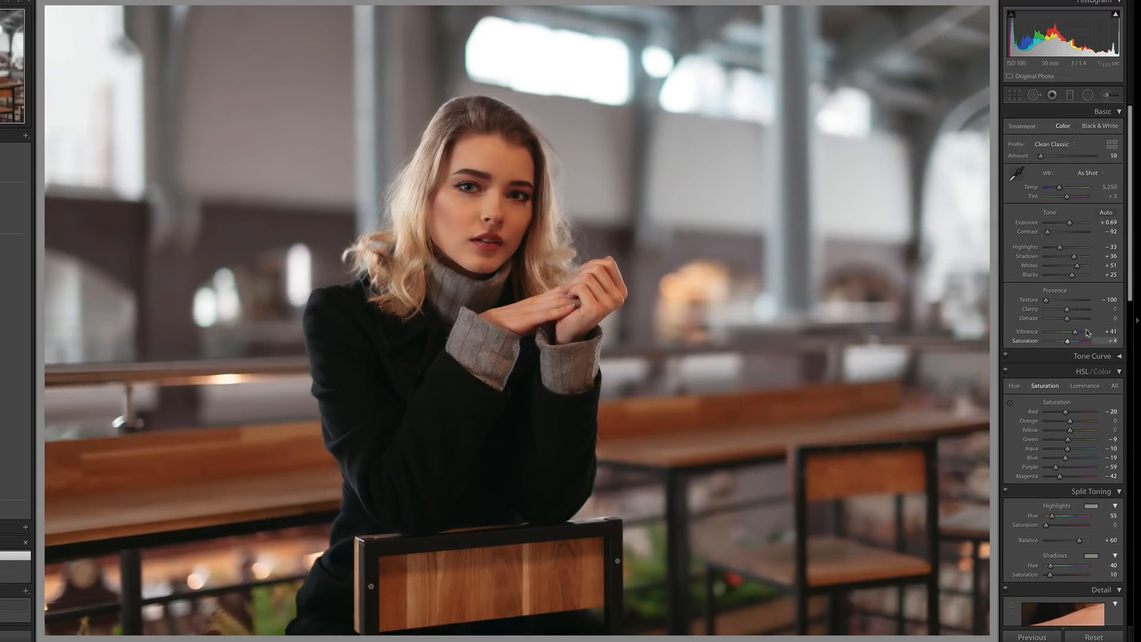
# Compare the portrait with global Texture at 0 and at −100, and examine the face up close at −100
pyautogui.doubleClick(1049, 302)
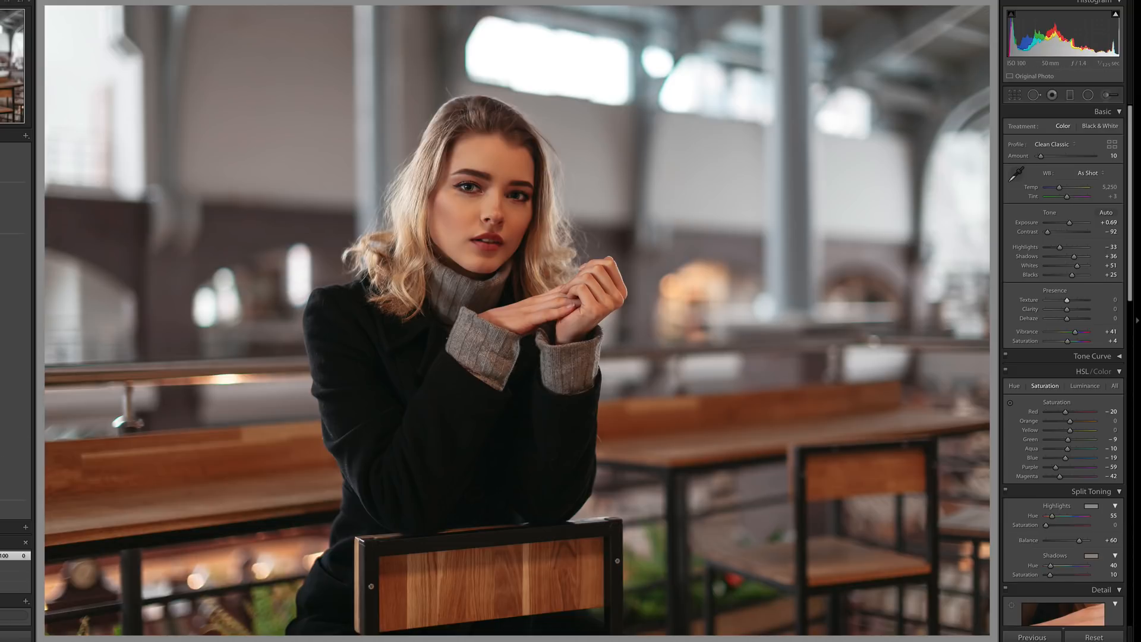
pyautogui.press('Left')
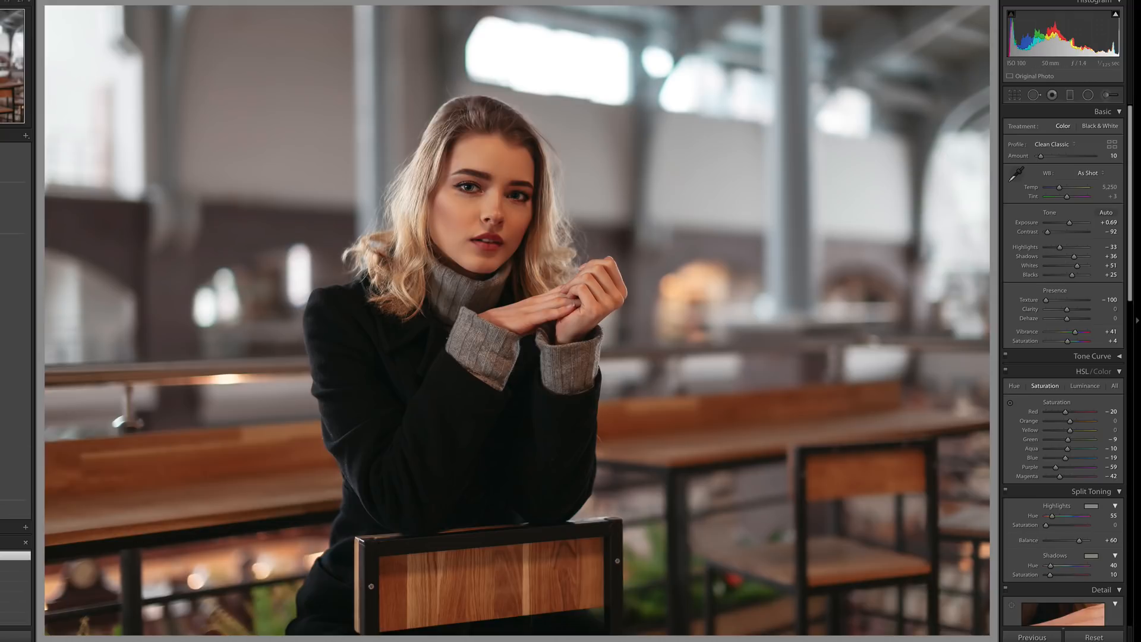
pyautogui.press('Right')
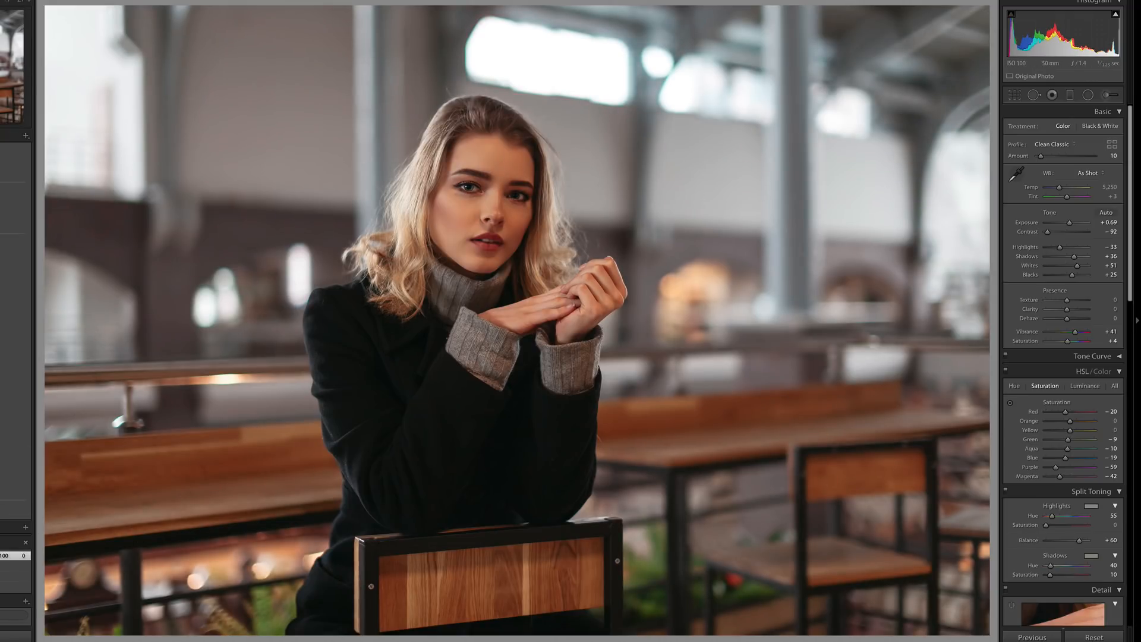
pyautogui.press('Left')
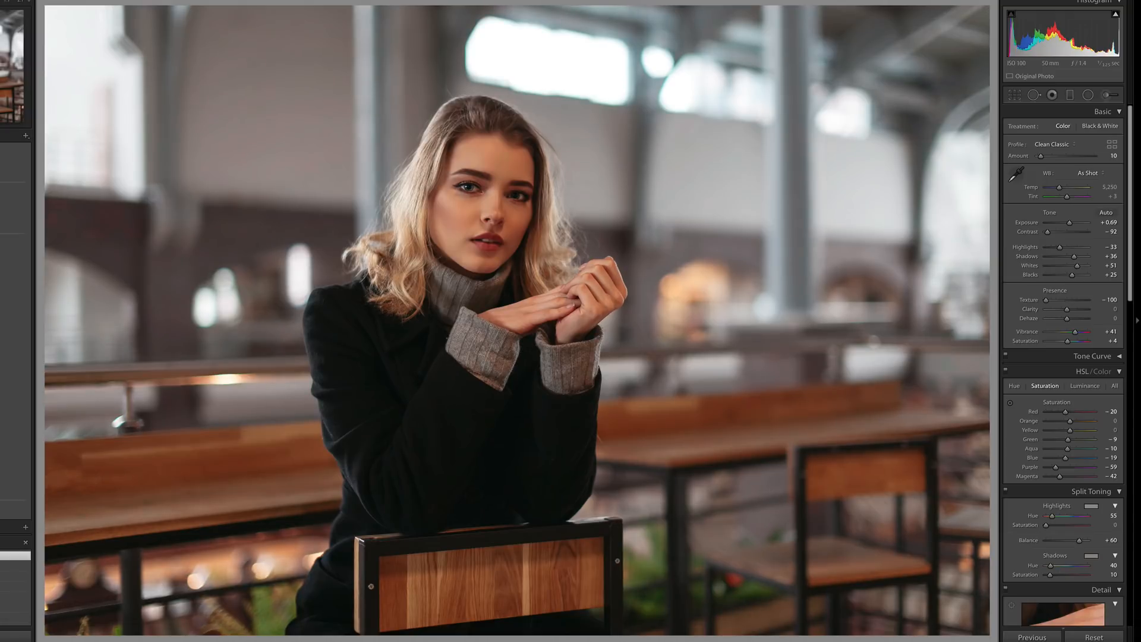
pyautogui.press('Right')
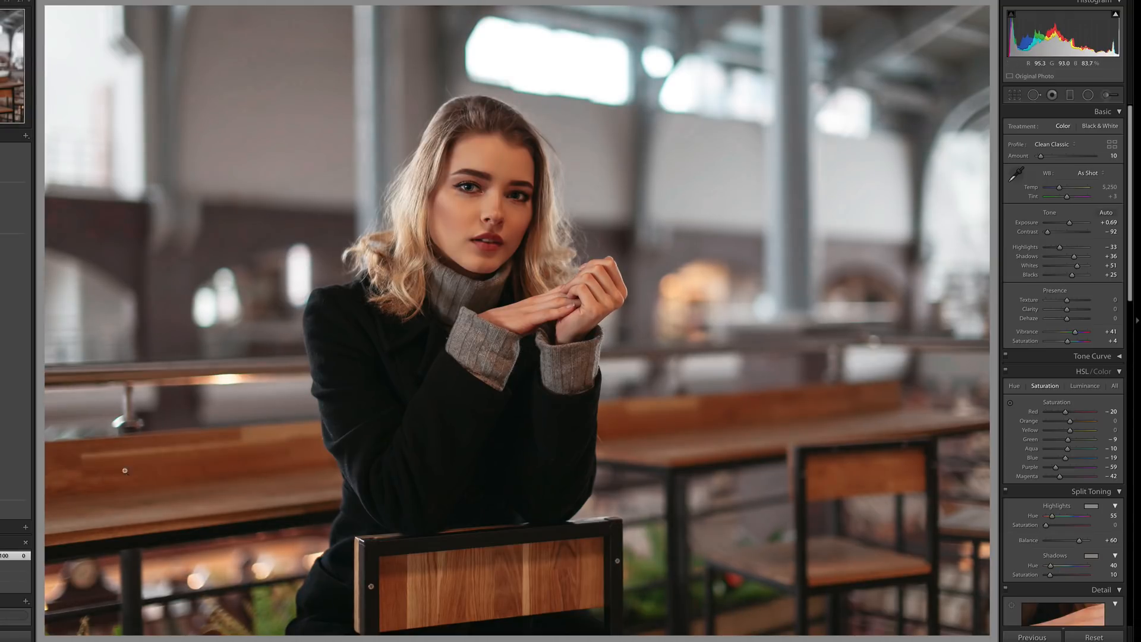
pyautogui.press('Left')
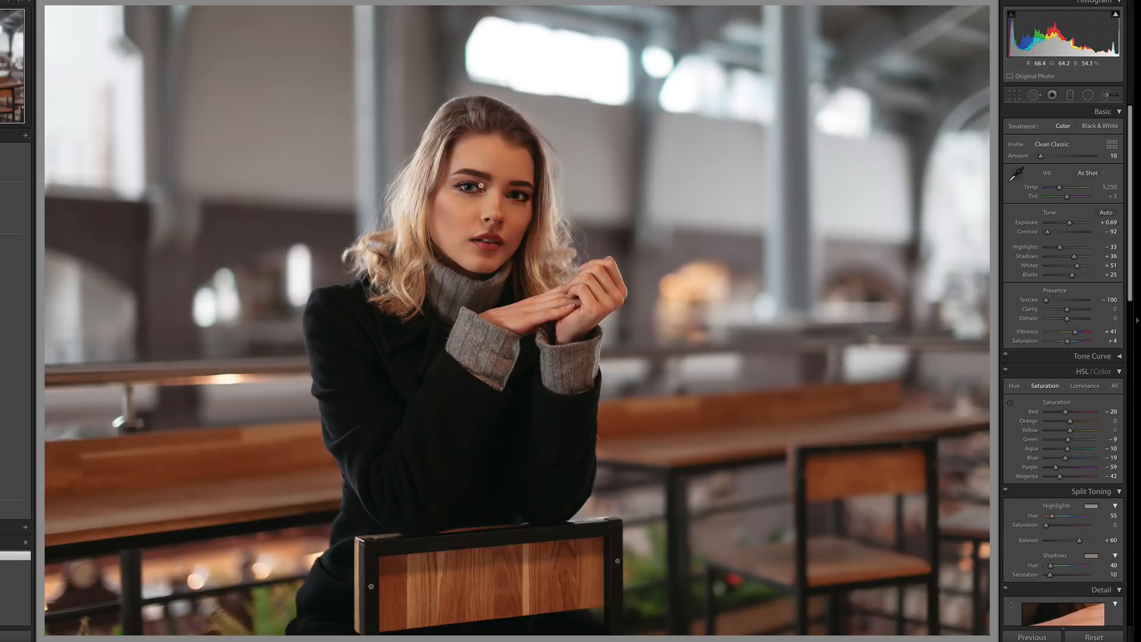
pyautogui.click(495, 181)
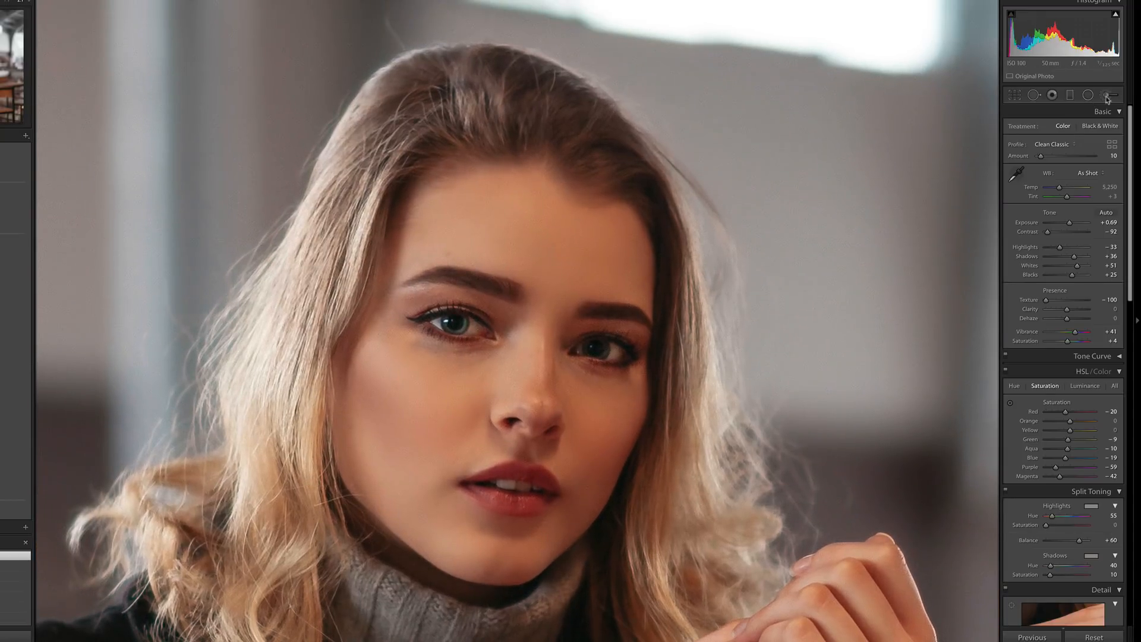
# Start a new brush adjustment with Texture 90, all other effects reset, and paint it over the hair at the woman's crown
pyautogui.click(1108, 94)
pyautogui.press('alt')
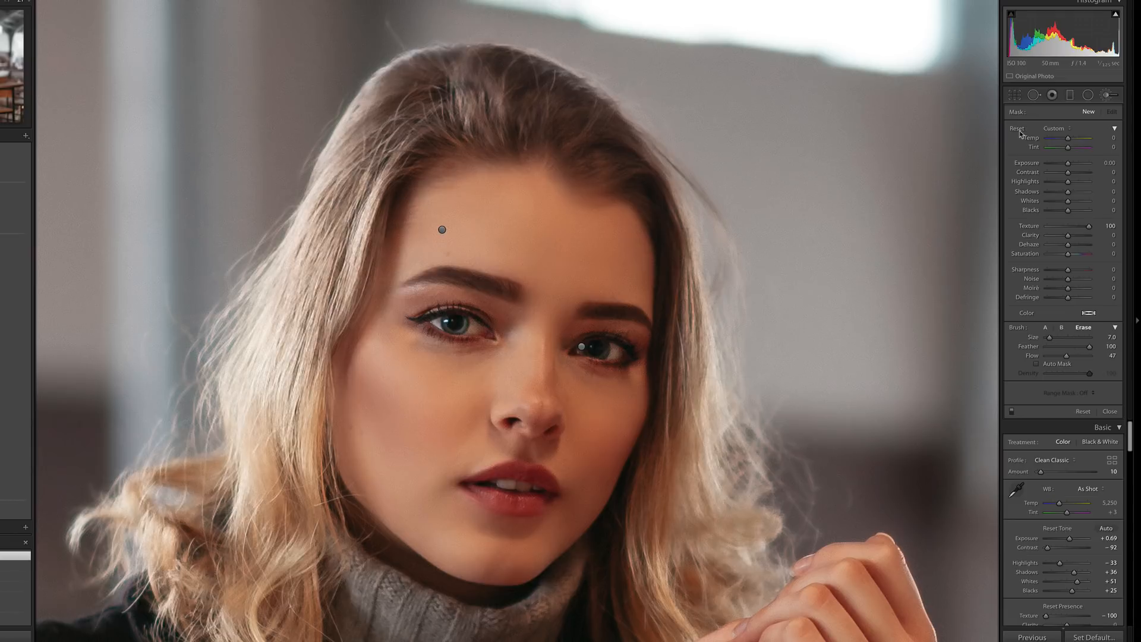
pyautogui.keyDown('alt'); pyautogui.click(1018, 130); pyautogui.keyUp('alt')
pyautogui.click(1087, 226)
pyautogui.scroll(-5, 509, 107)
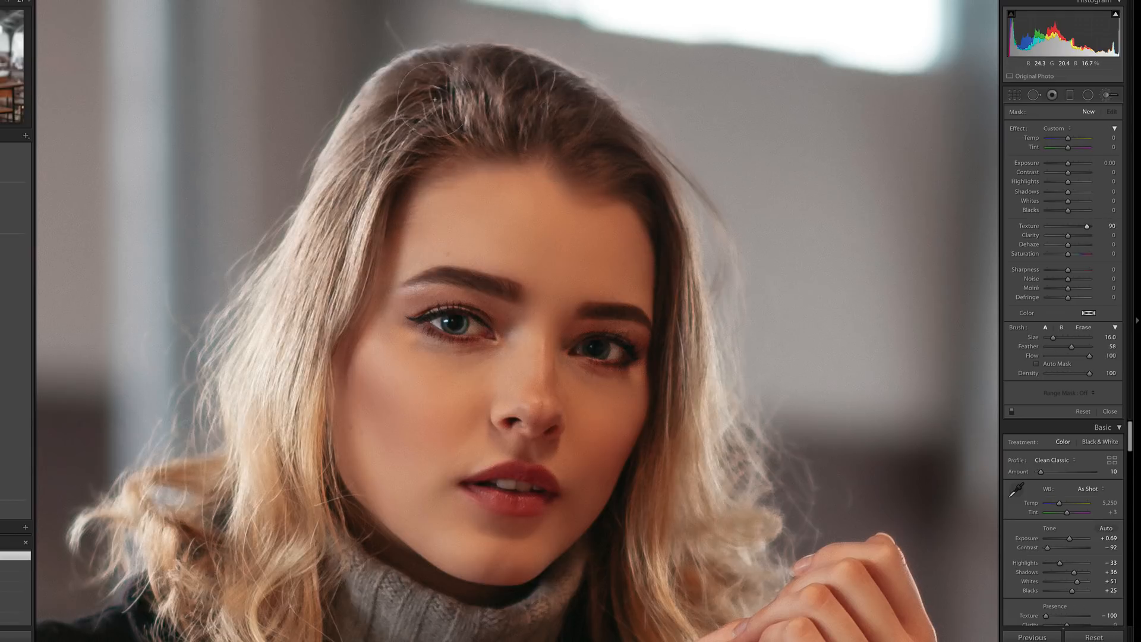
pyautogui.moveTo(432, 89)
pyautogui.mouseDown()
pyautogui.moveTo(585, 131)
pyautogui.moveTo(523, 113)
pyautogui.moveTo(469, 72)
pyautogui.moveTo(355, 278)
pyautogui.moveTo(312, 392)
pyautogui.moveTo(446, 109)
pyautogui.mouseUp()
pyautogui.scroll(-4, 502, 196)
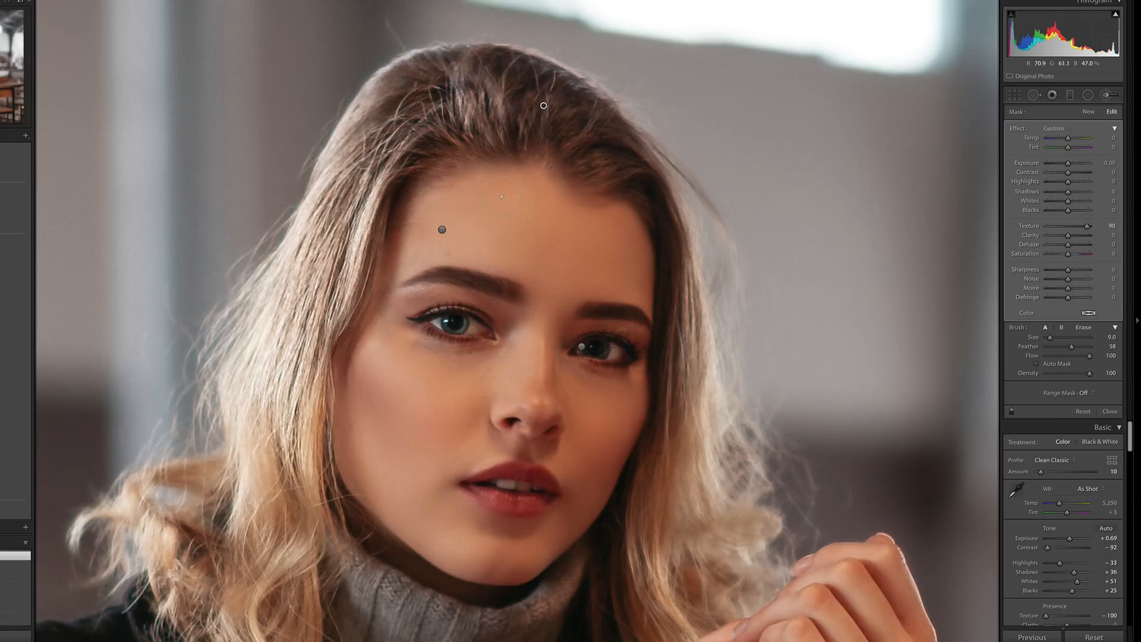
# Paint the Texture 90 adjustment over the woman's eyebrow with a smaller brush, and undo the last brush stroke
pyautogui.scroll(1, 508, 289)
pyautogui.moveTo(510, 290)
pyautogui.mouseDown()
pyautogui.moveTo(457, 275)
pyautogui.moveTo(400, 288)
pyautogui.mouseUp()
pyautogui.press('h')
pyautogui.press('h')
pyautogui.hotkey('ctrl', 'z')
pyautogui.press('h')
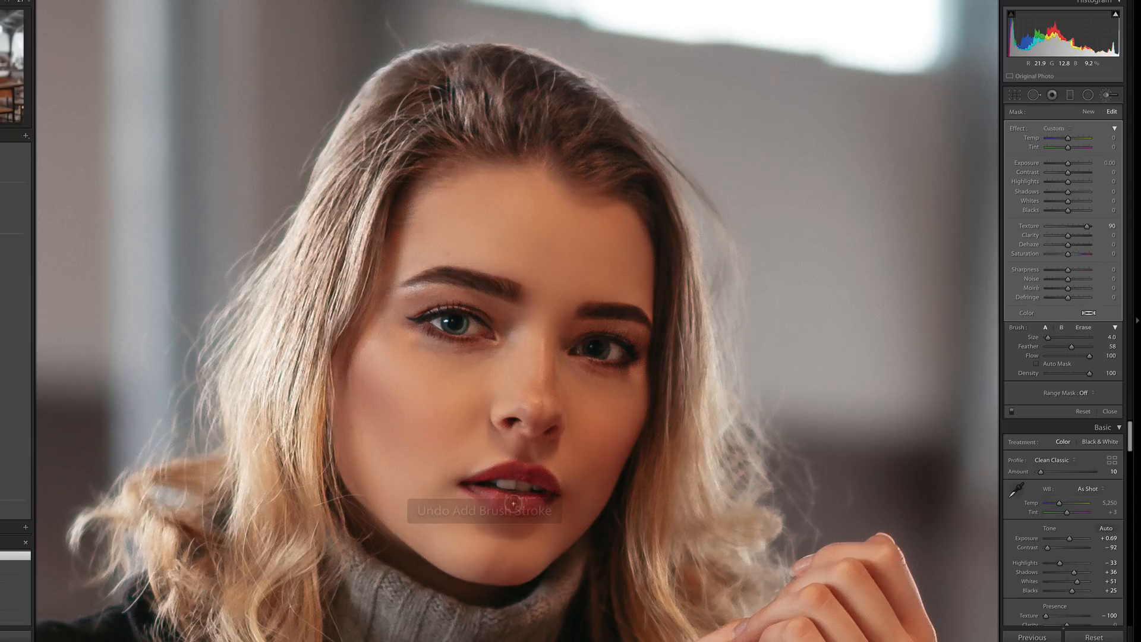
# Extend the Texture 90 adjustment over the hair framing the face with brush sizes 11.0 and 8.0, view the whole portrait, and close the brush
pyautogui.scroll(6, 441, 229)
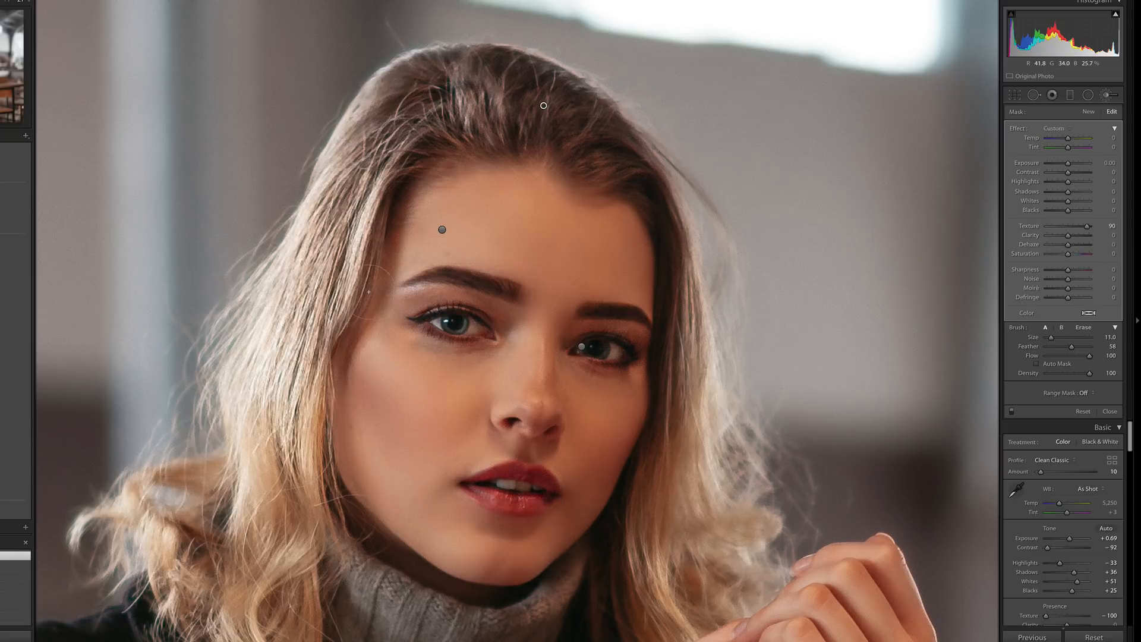
pyautogui.press('h')
pyautogui.scroll(-5, 587, 120)
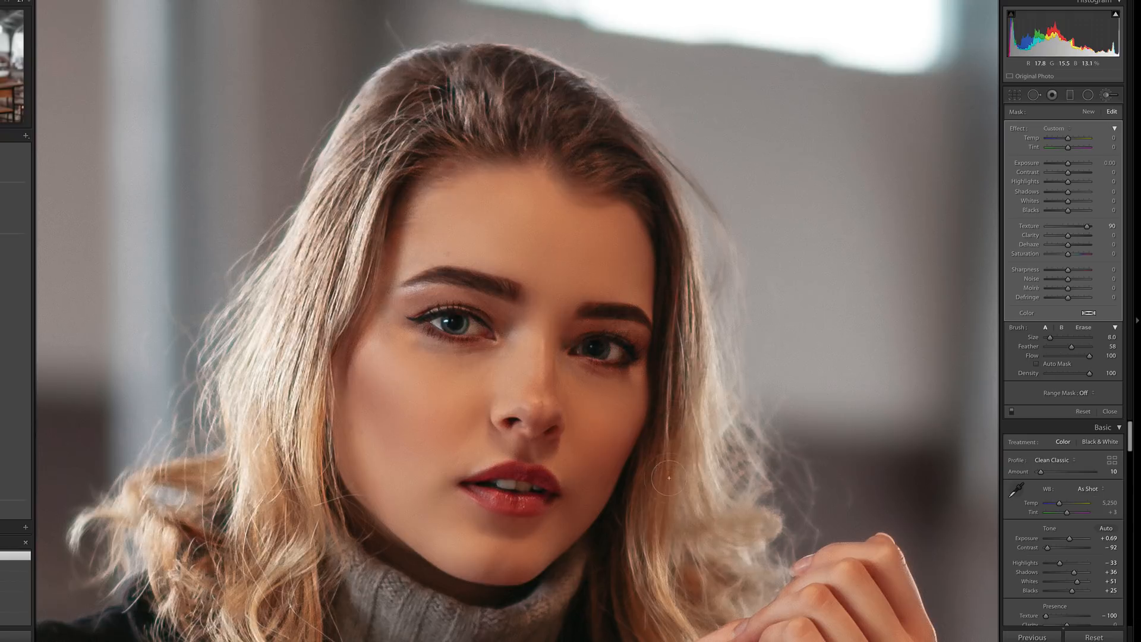
pyautogui.scroll(3, 669, 482)
pyautogui.scroll(1, 670, 482)
pyautogui.press('z')
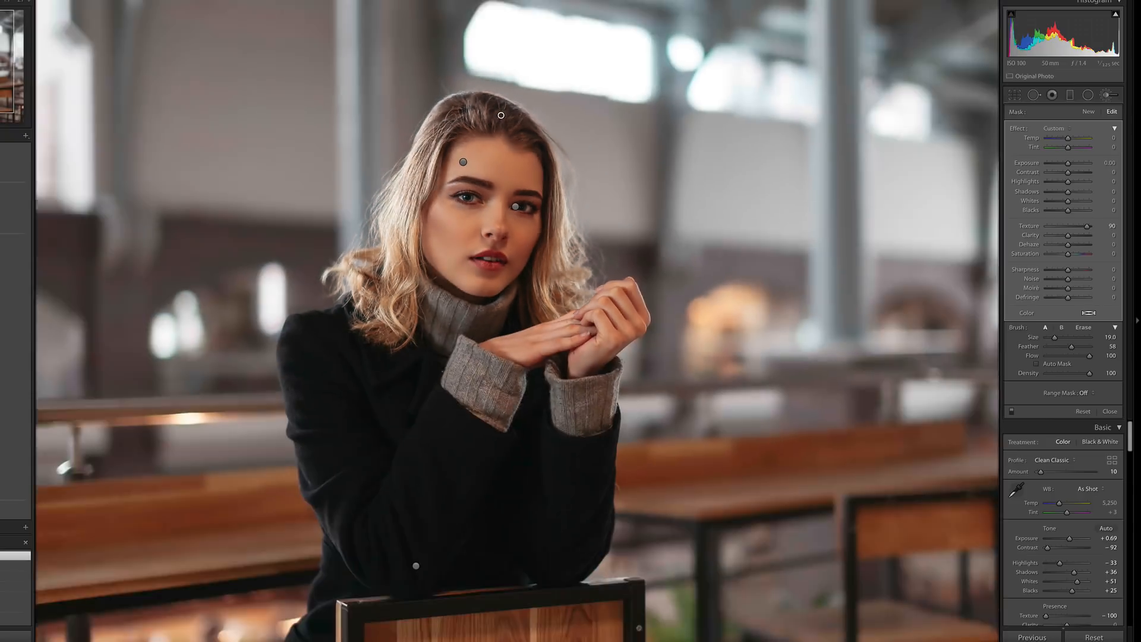
pyautogui.press('k')
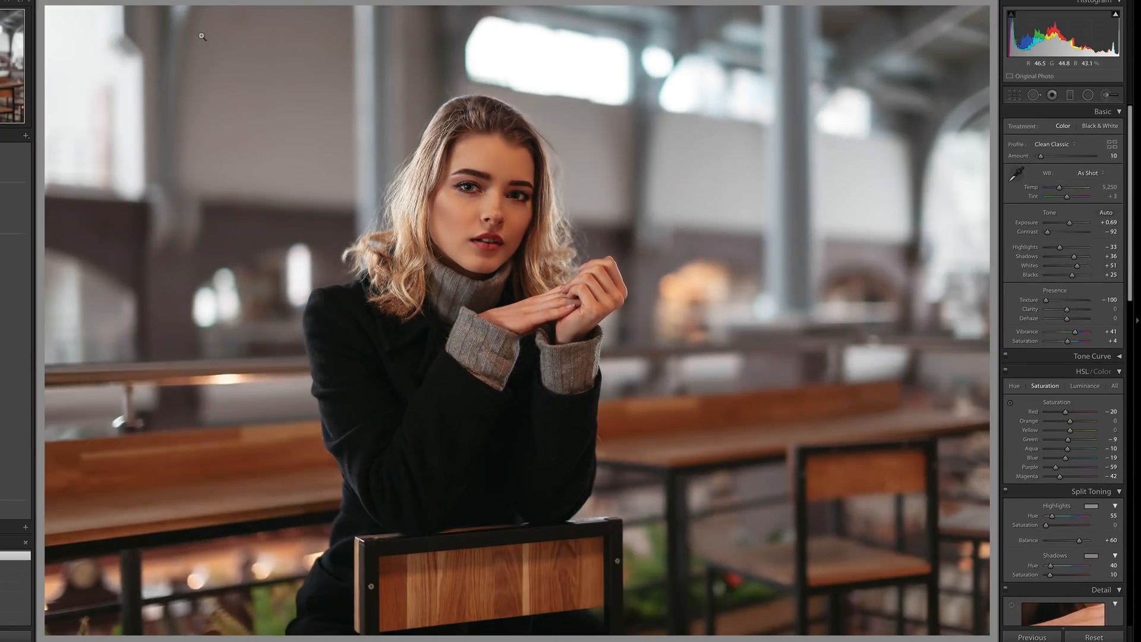